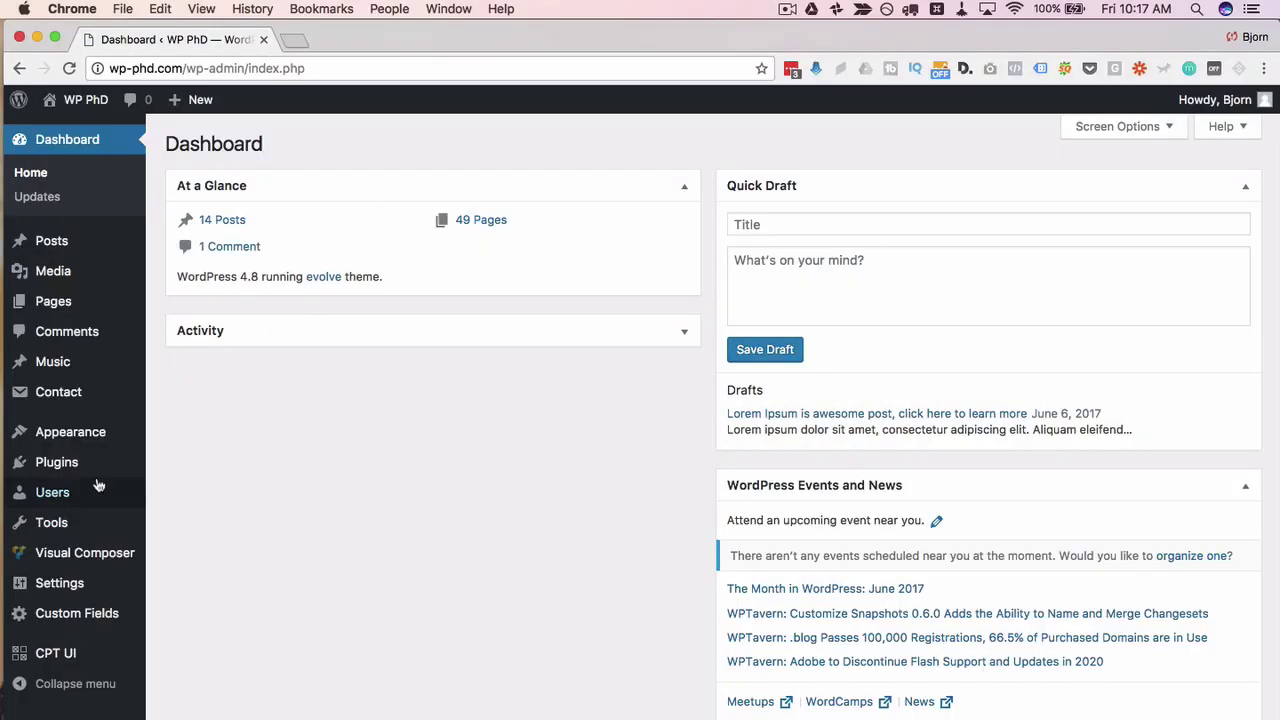
# Step: Search the plugin directory for 'custom sidebar' and install Custom Sidebars by WPMU DEV
pyautogui.moveTo(60, 462)
pyautogui.click(235, 486)
pyautogui.click(1060, 196)
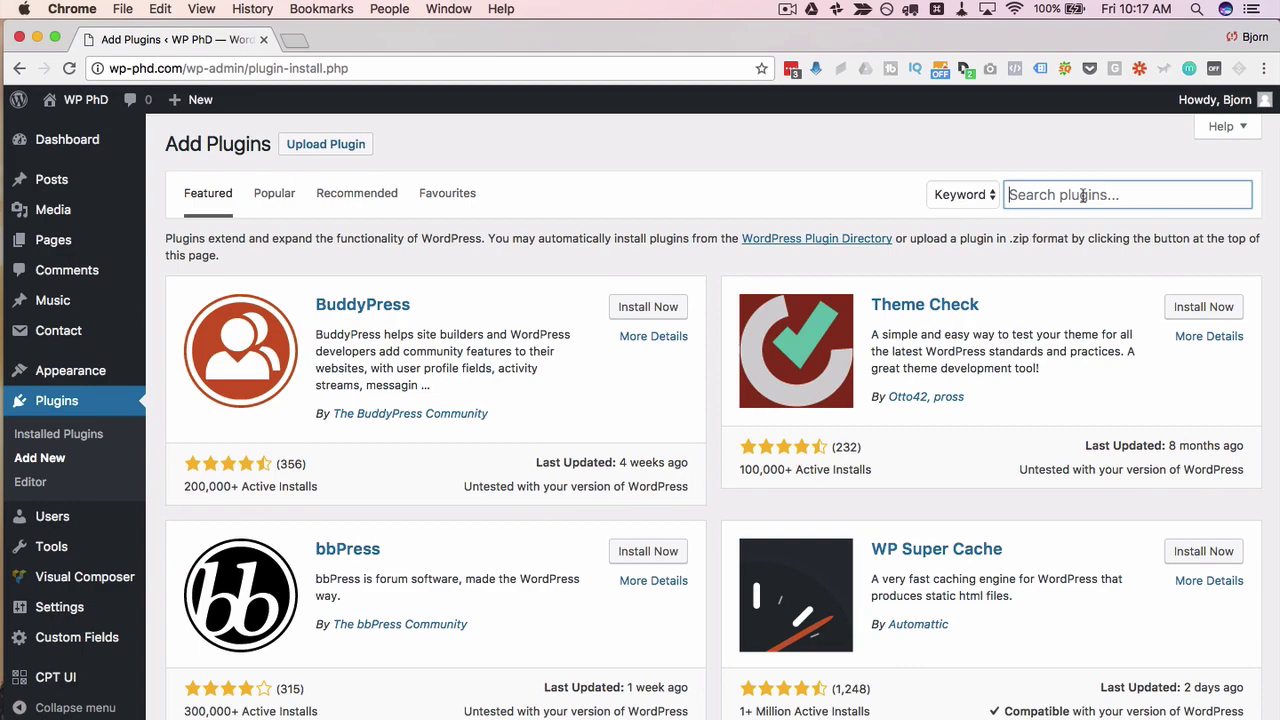
pyautogui.write('custom sidebar')
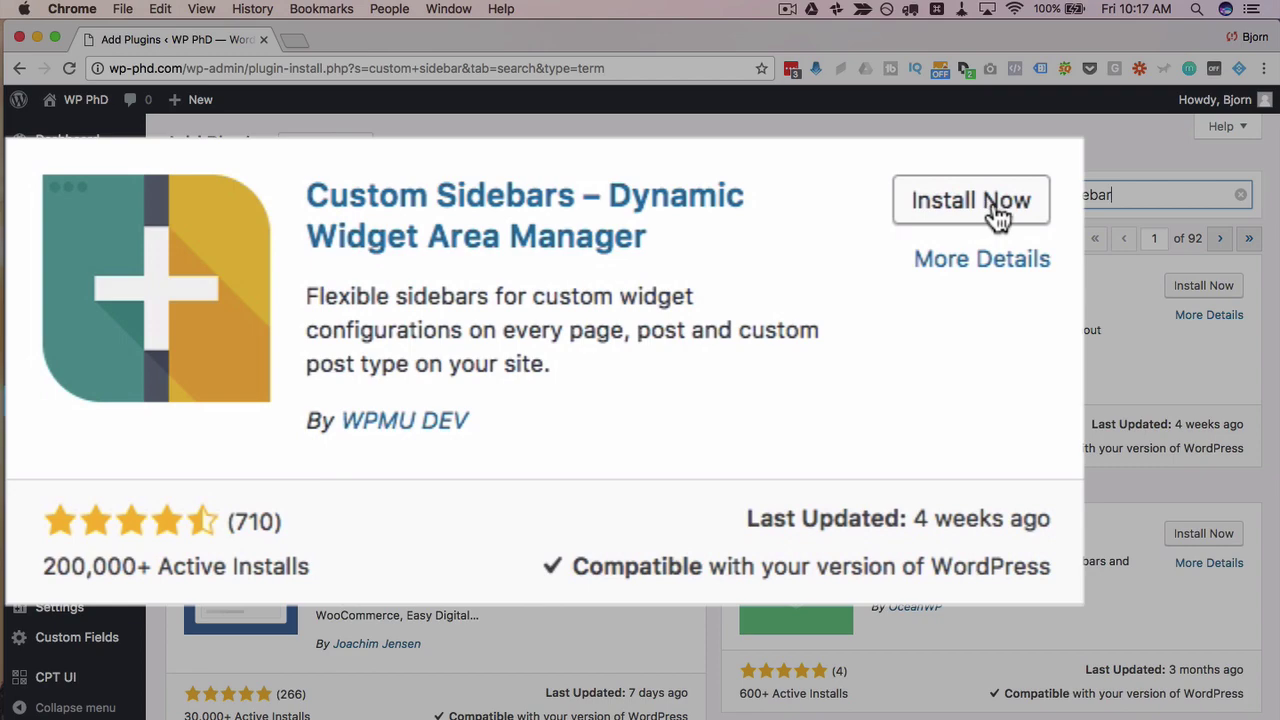
pyautogui.click(661, 288)
# Step: Activate Custom Sidebars, then go to Appearance > Widgets and look over the sidebar areas
pyautogui.click(661, 290)
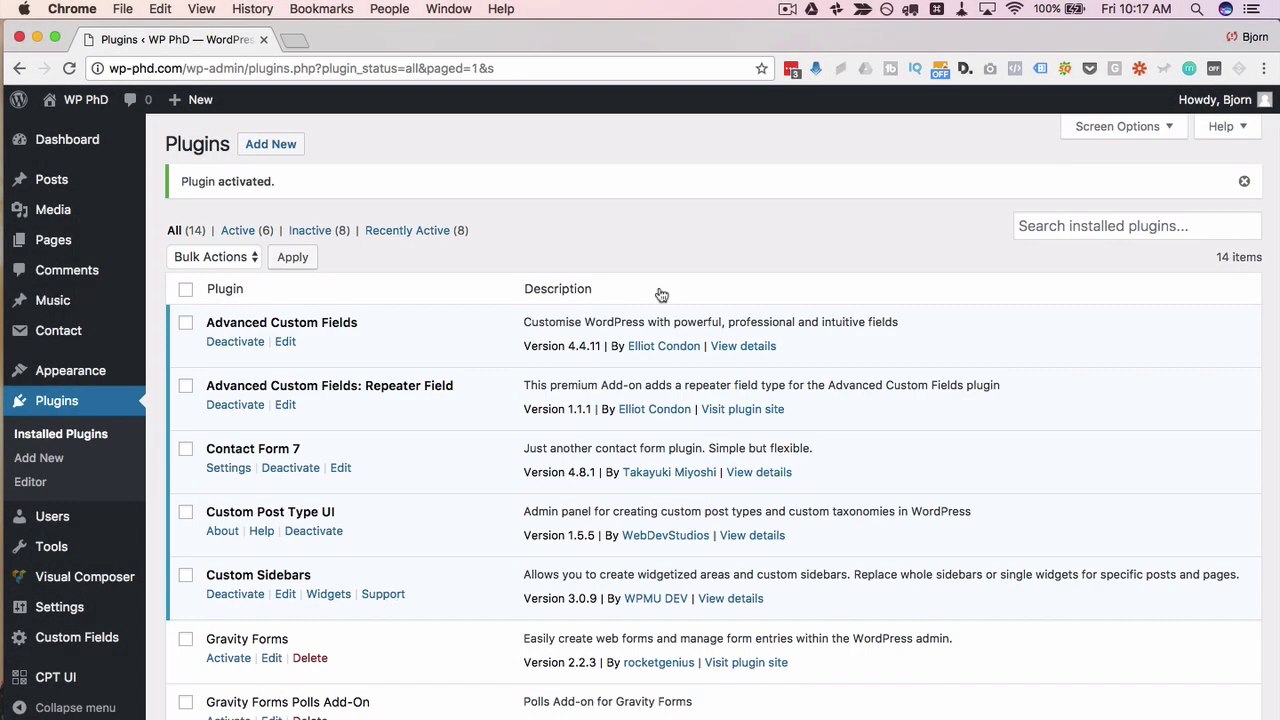
pyautogui.moveTo(78, 386)
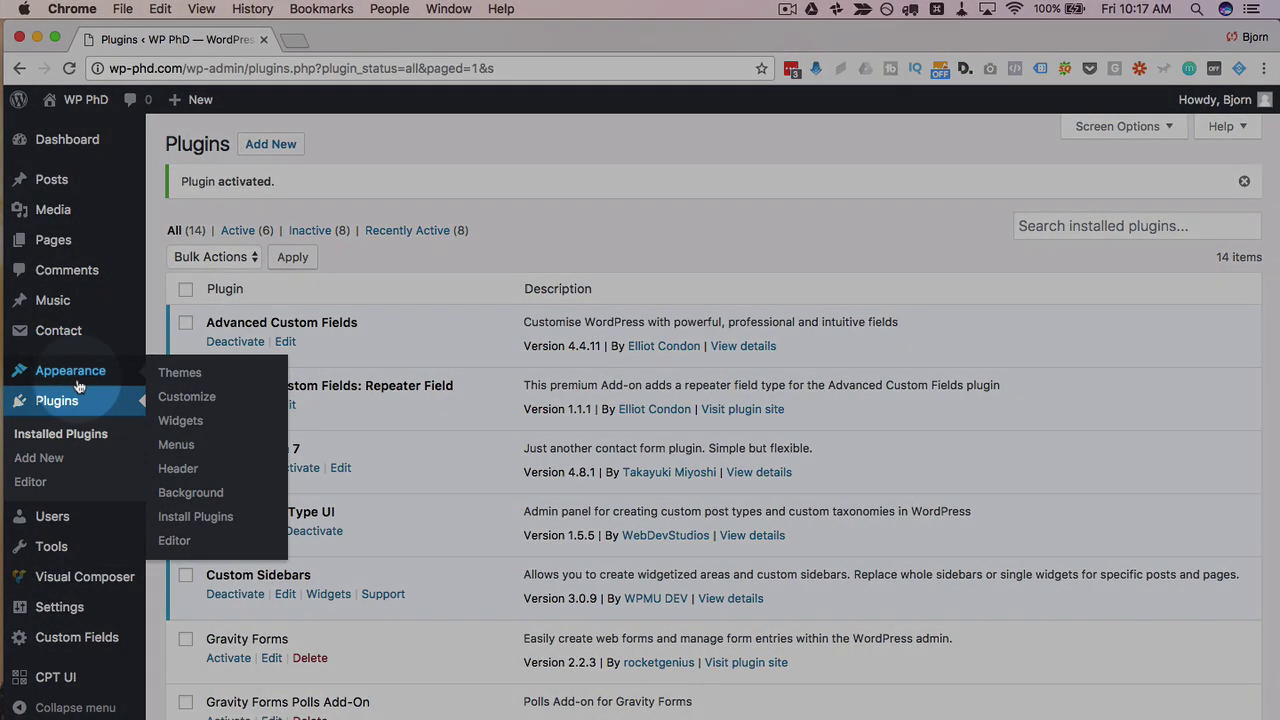
pyautogui.click(190, 424)
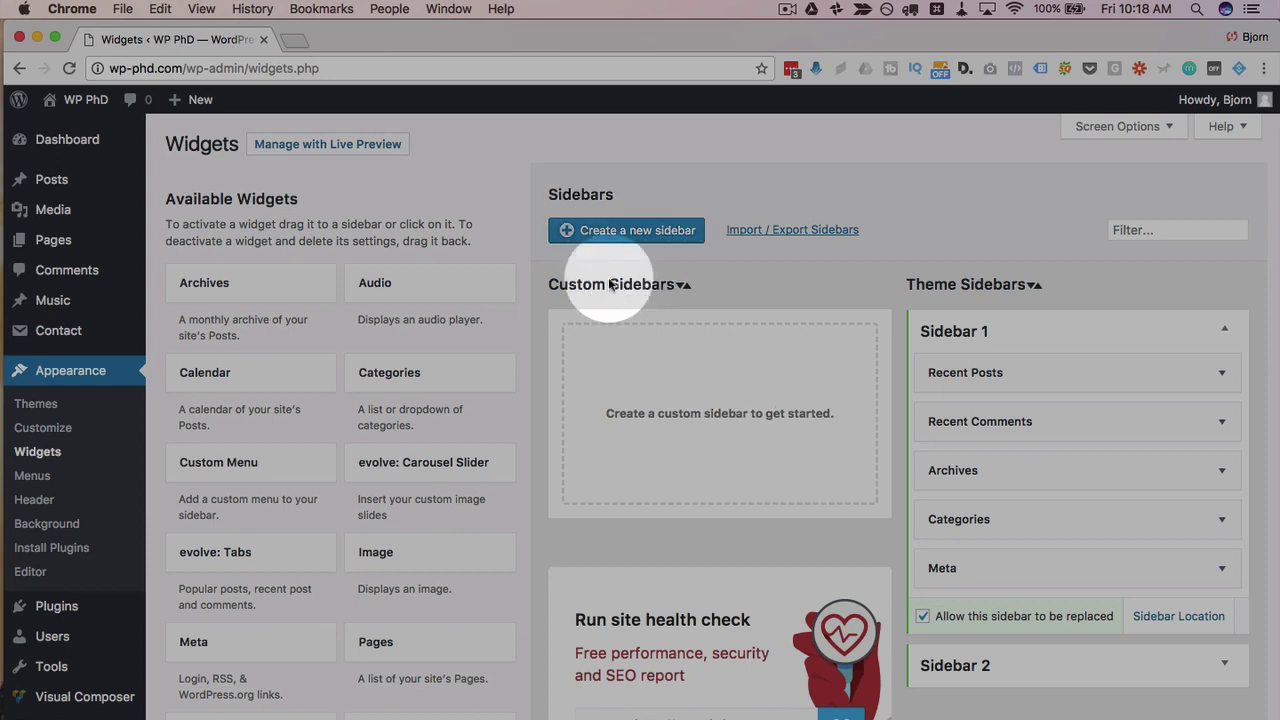
pyautogui.scroll(-3, 773, 454)
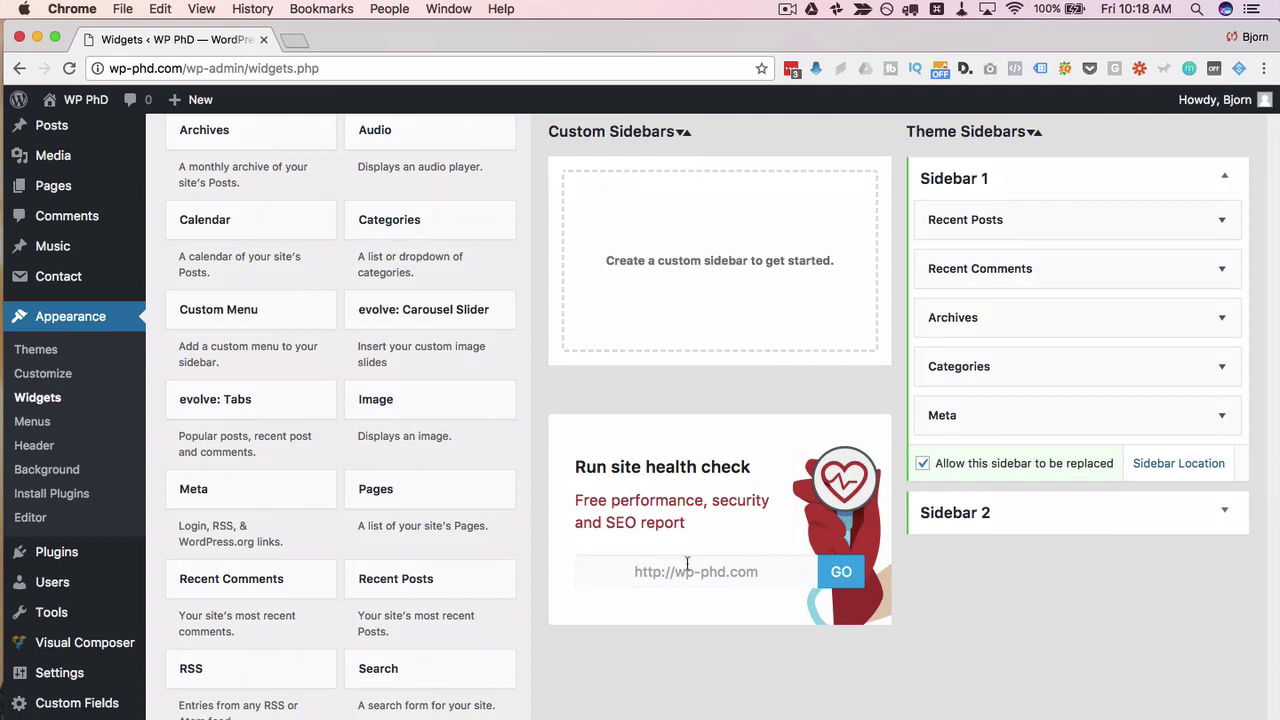
pyautogui.scroll(3, 779, 531)
pyautogui.scroll(1, 786, 491)
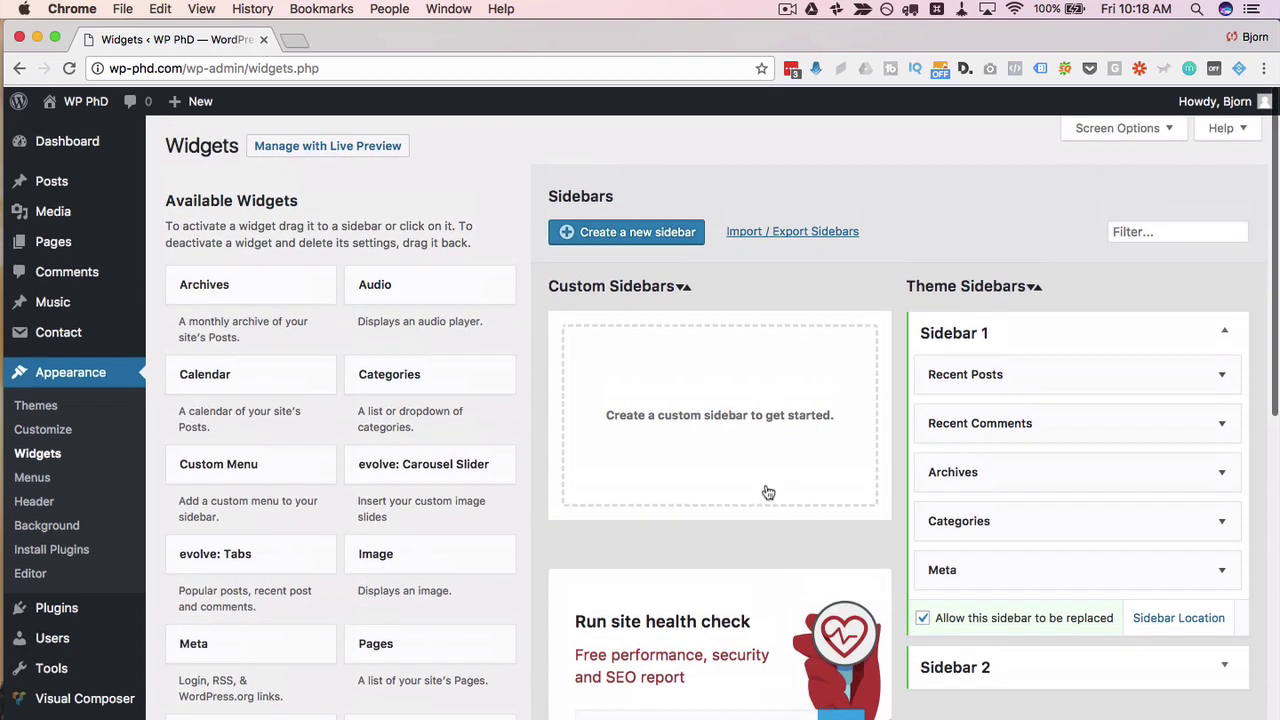
# Step: Create a sidebar named 'My custom sidebar' with the description 'custom'
pyautogui.click(641, 231)
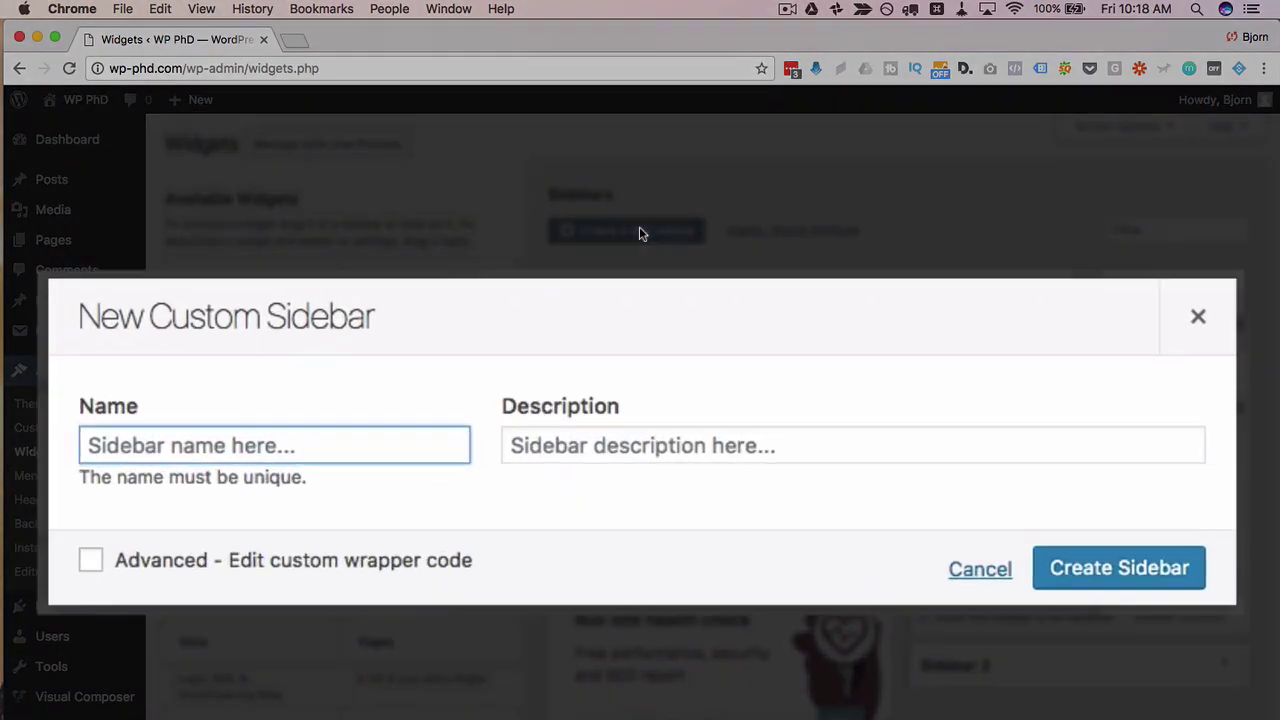
pyautogui.click(244, 430)
pyautogui.write('My')
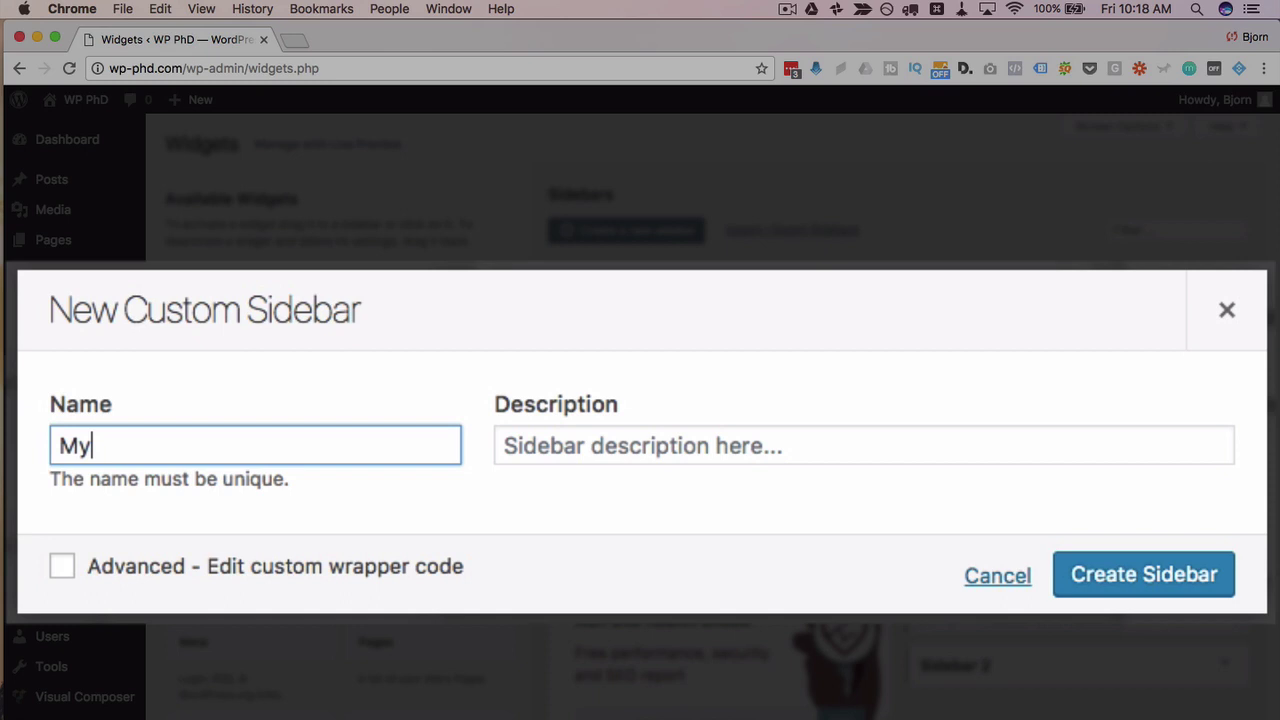
pyautogui.write(' custom sidebar')
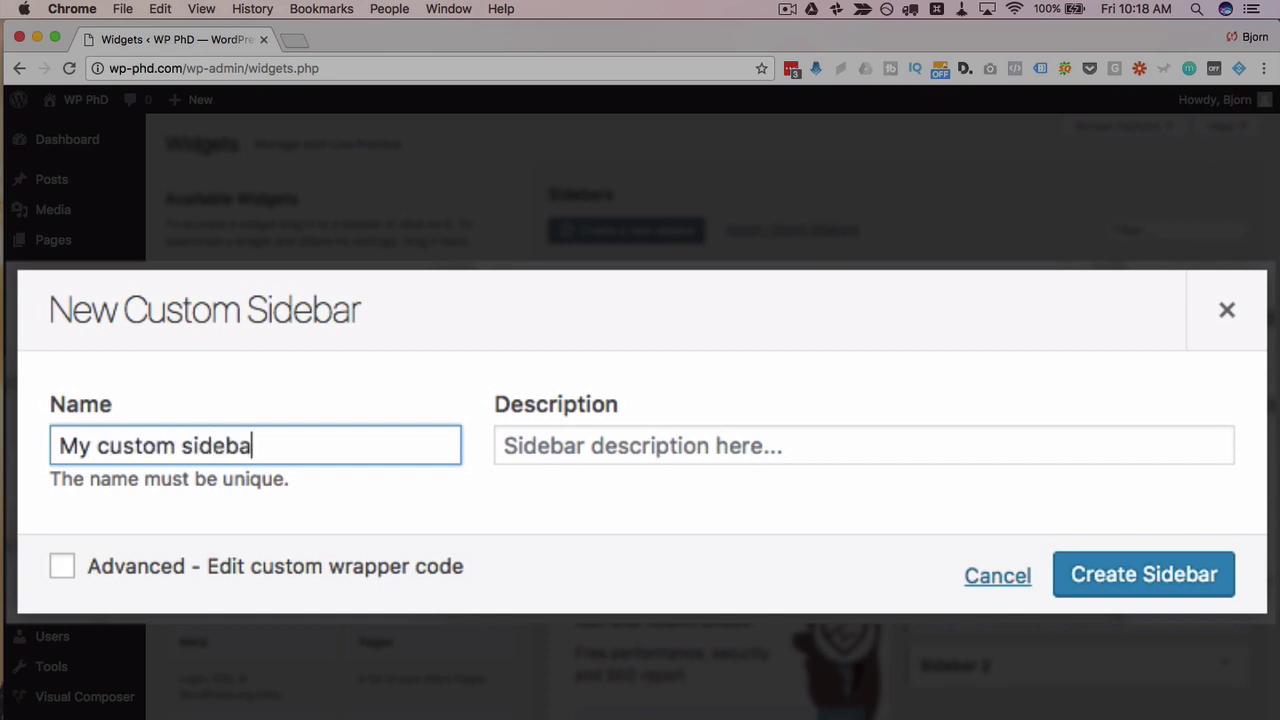
pyautogui.press('Tab')
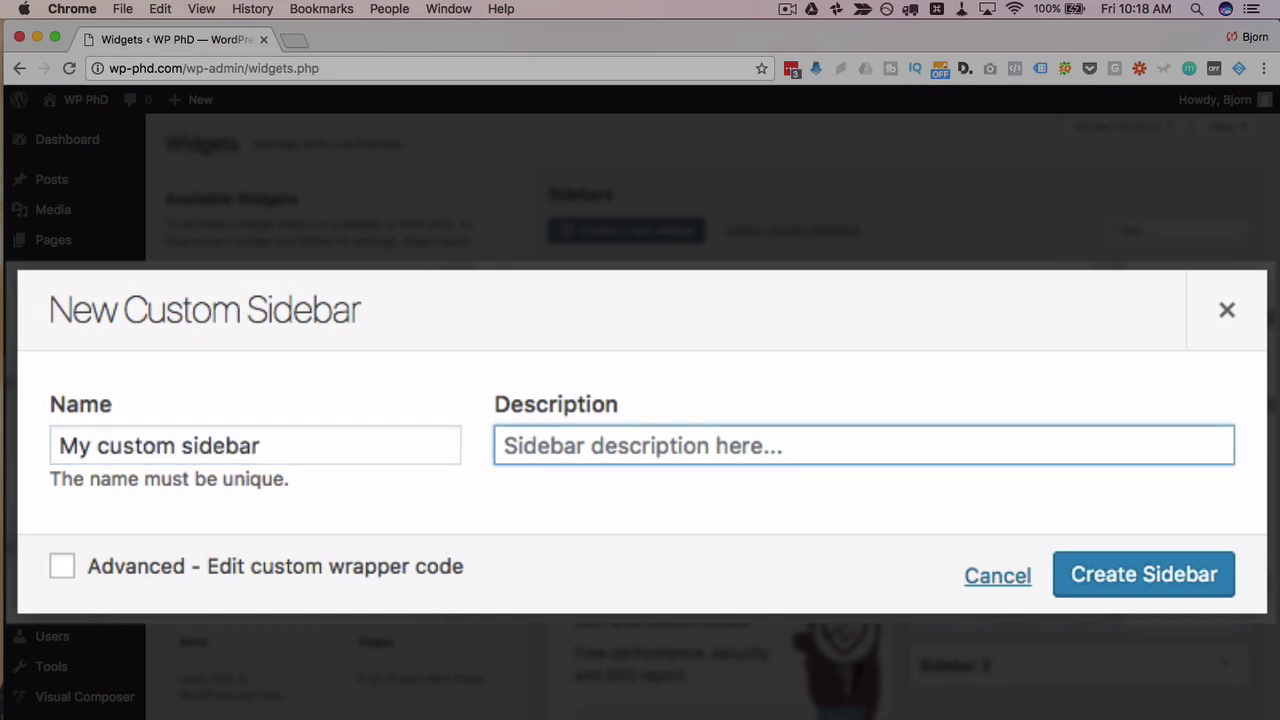
pyautogui.write('custom')
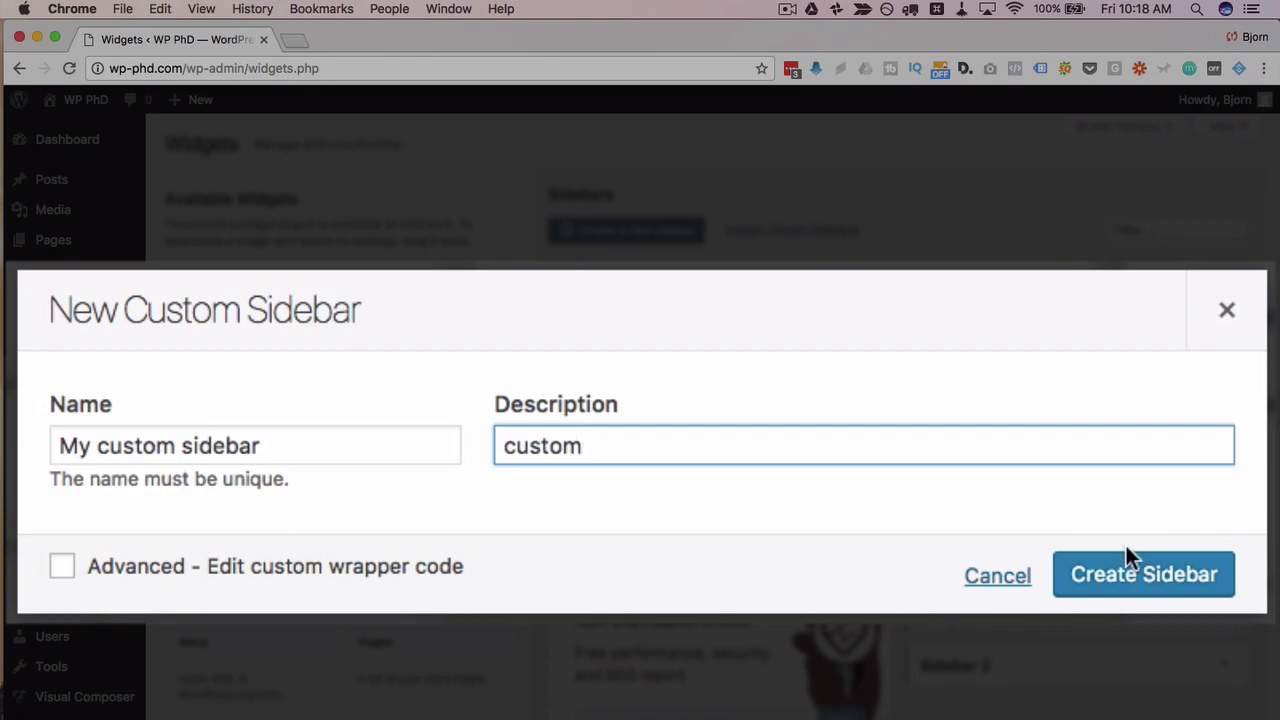
pyautogui.click(1127, 570)
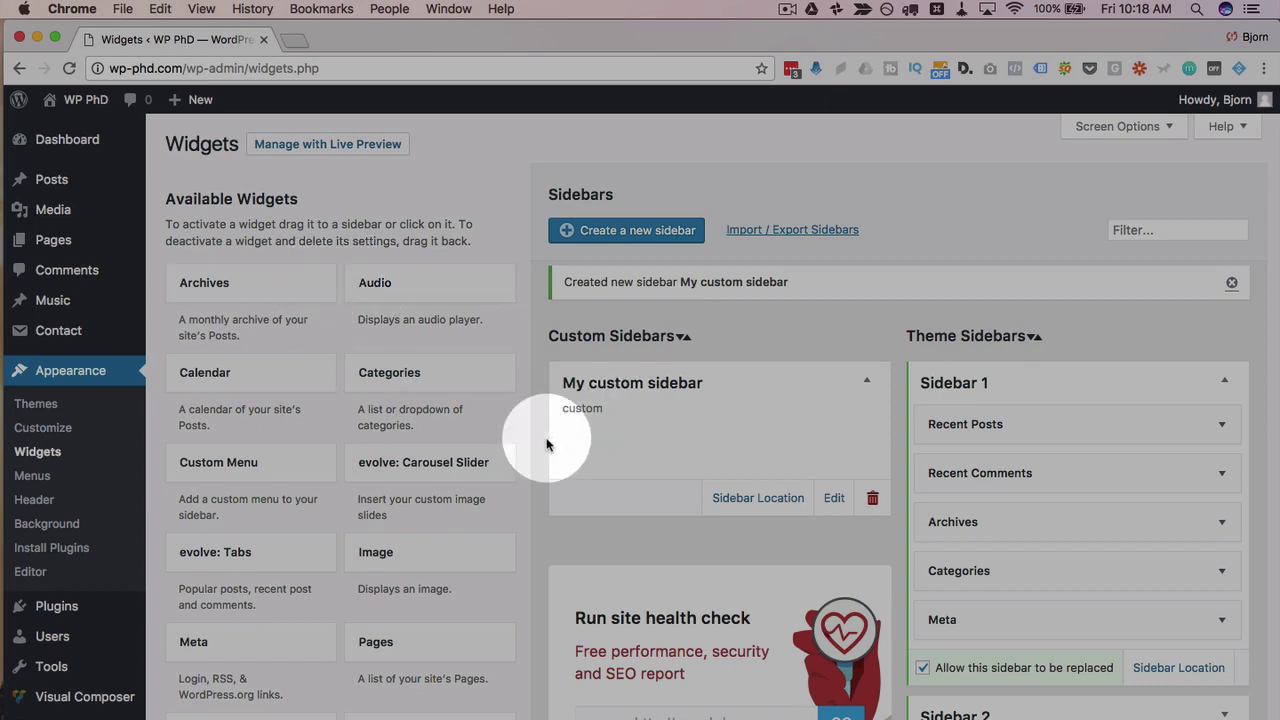
# Step: Drop a Text widget titled 'Custom sidebar' into My custom sidebar, save it, and collapse it
pyautogui.scroll(-4, 323, 550)
pyautogui.scroll(-3, 329, 551)
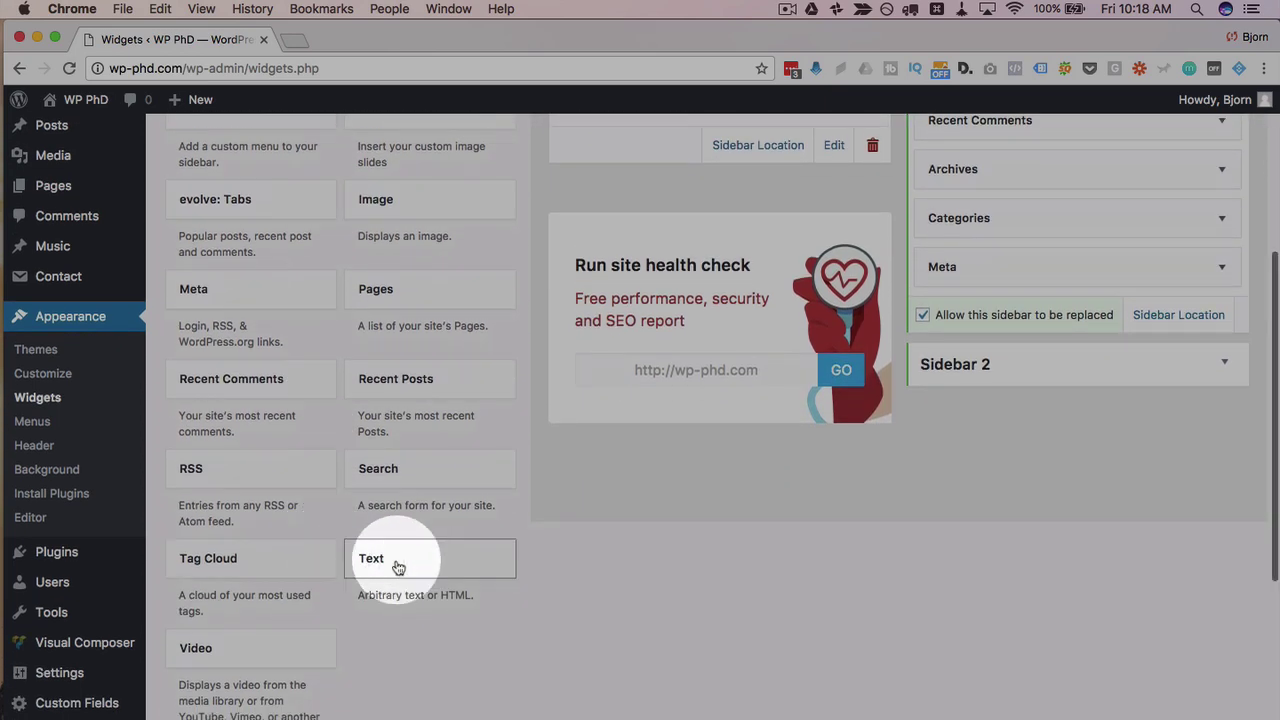
pyautogui.moveTo(380, 569); pyautogui.dragTo(643, 366)
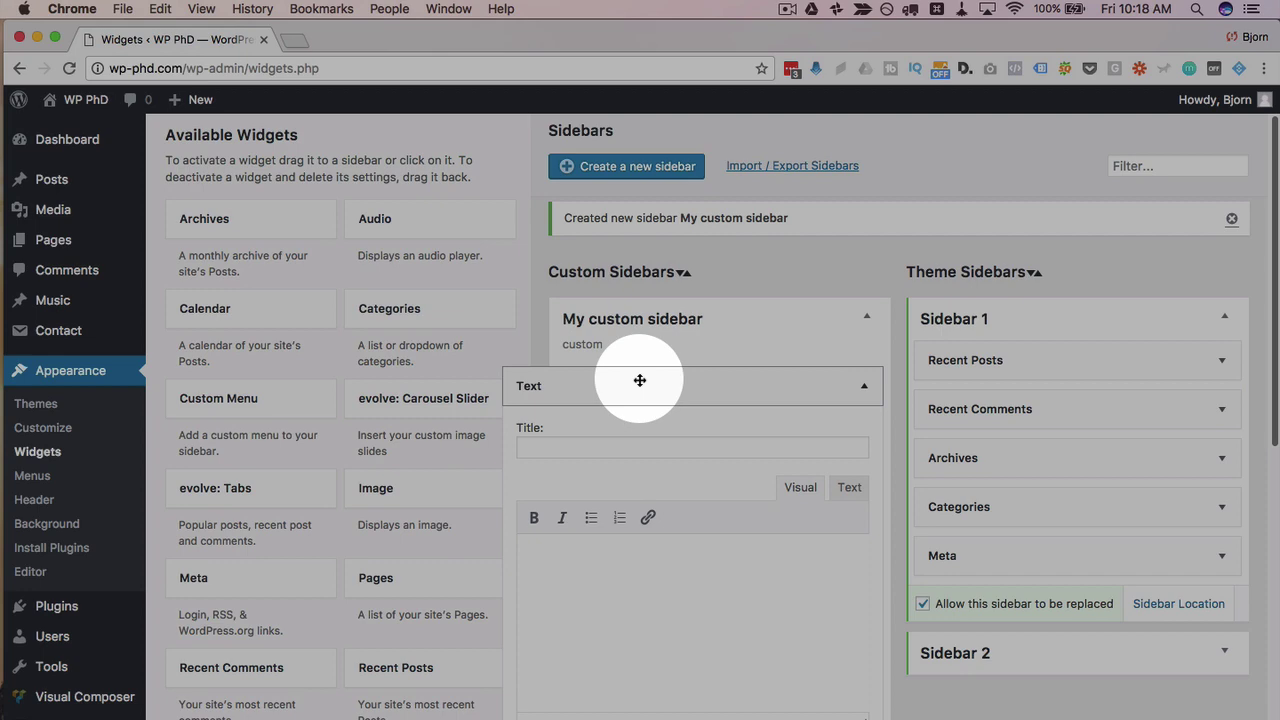
pyautogui.click(615, 446)
pyautogui.write('Cus')
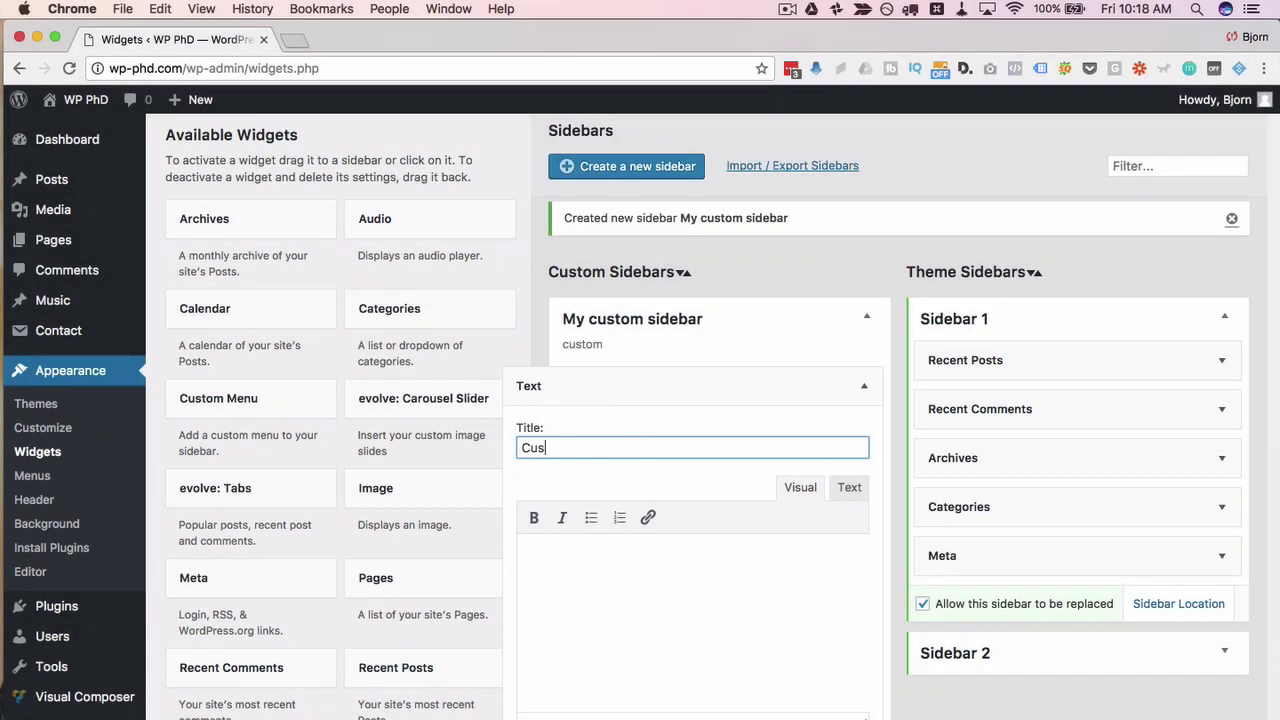
pyautogui.write('tom sidebar')
pyautogui.scroll(-2, 825, 497)
pyautogui.click(847, 653)
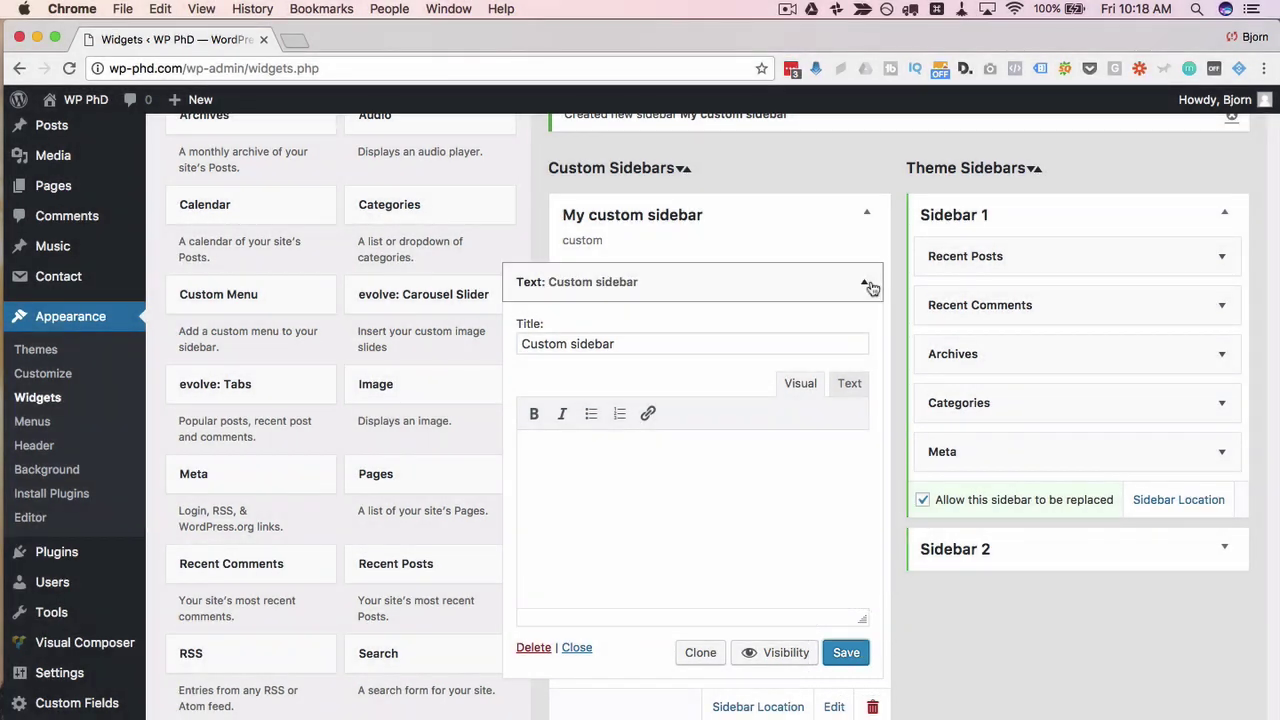
pyautogui.click(865, 282)
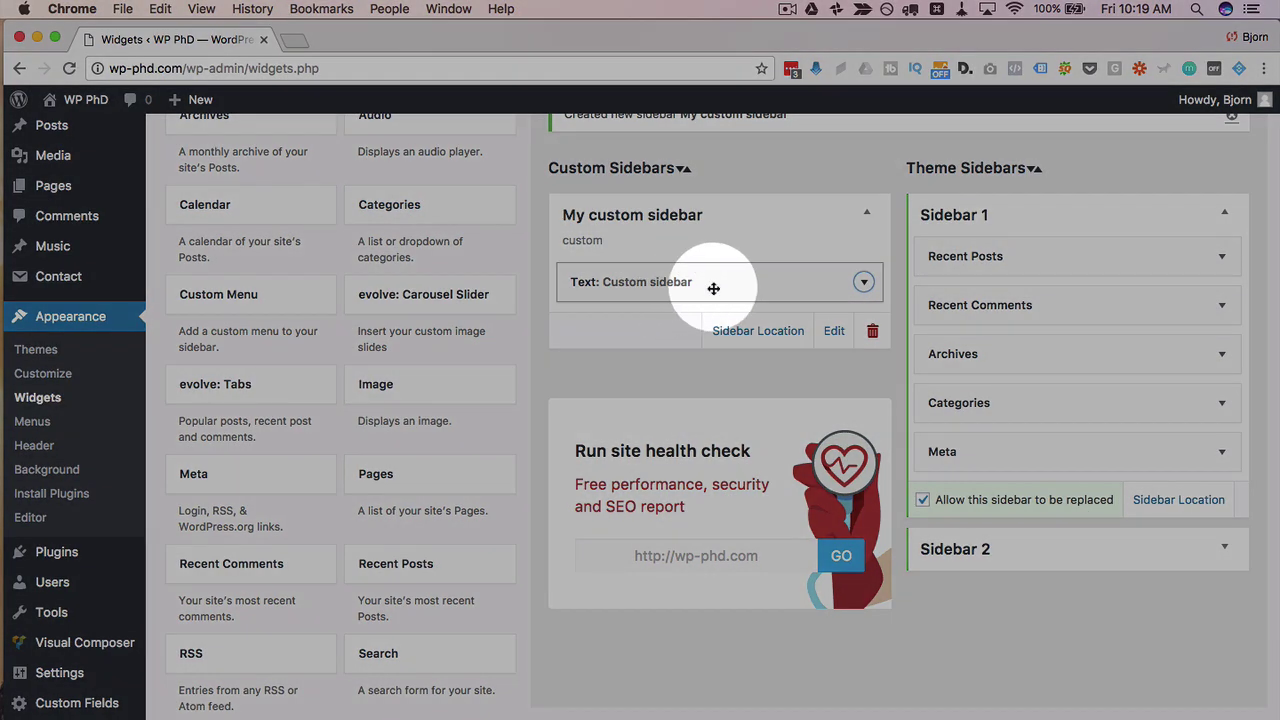
pyautogui.click(1128, 549)
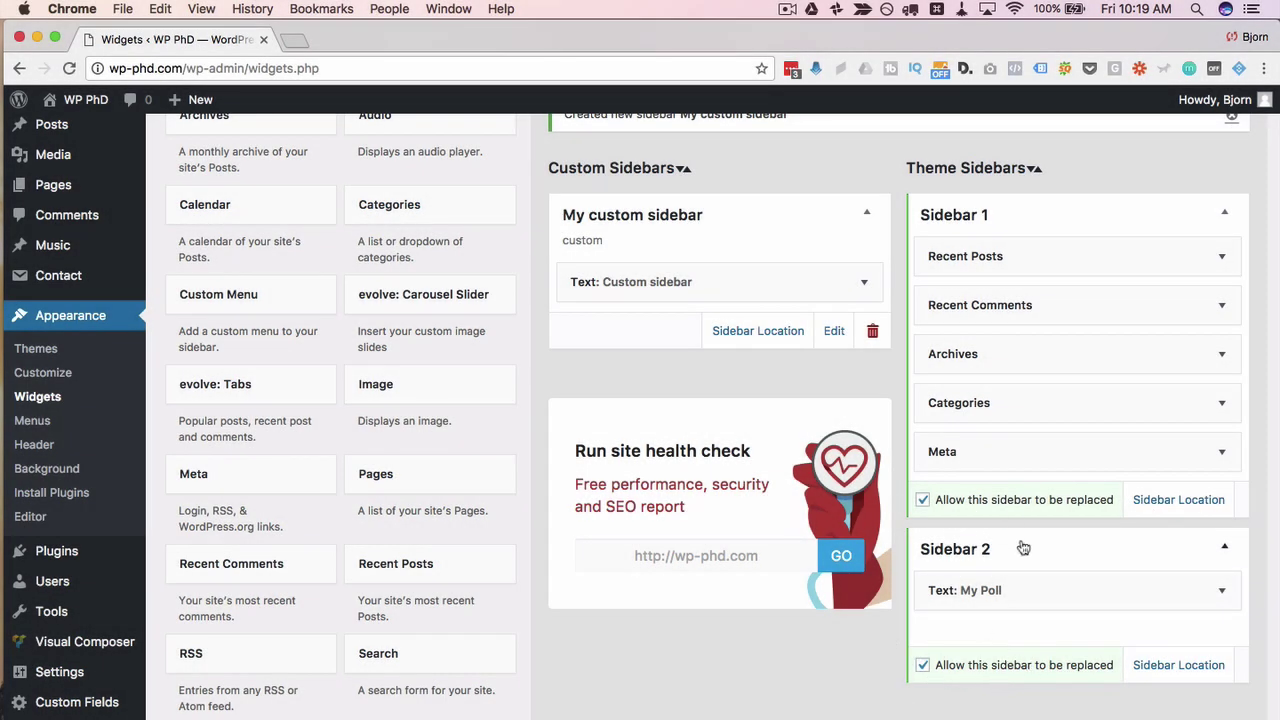
pyautogui.click(986, 546)
# Step: In Sidebar Location, make My custom sidebar replace Sidebar 1 for the Movies category
pyautogui.click(749, 338)
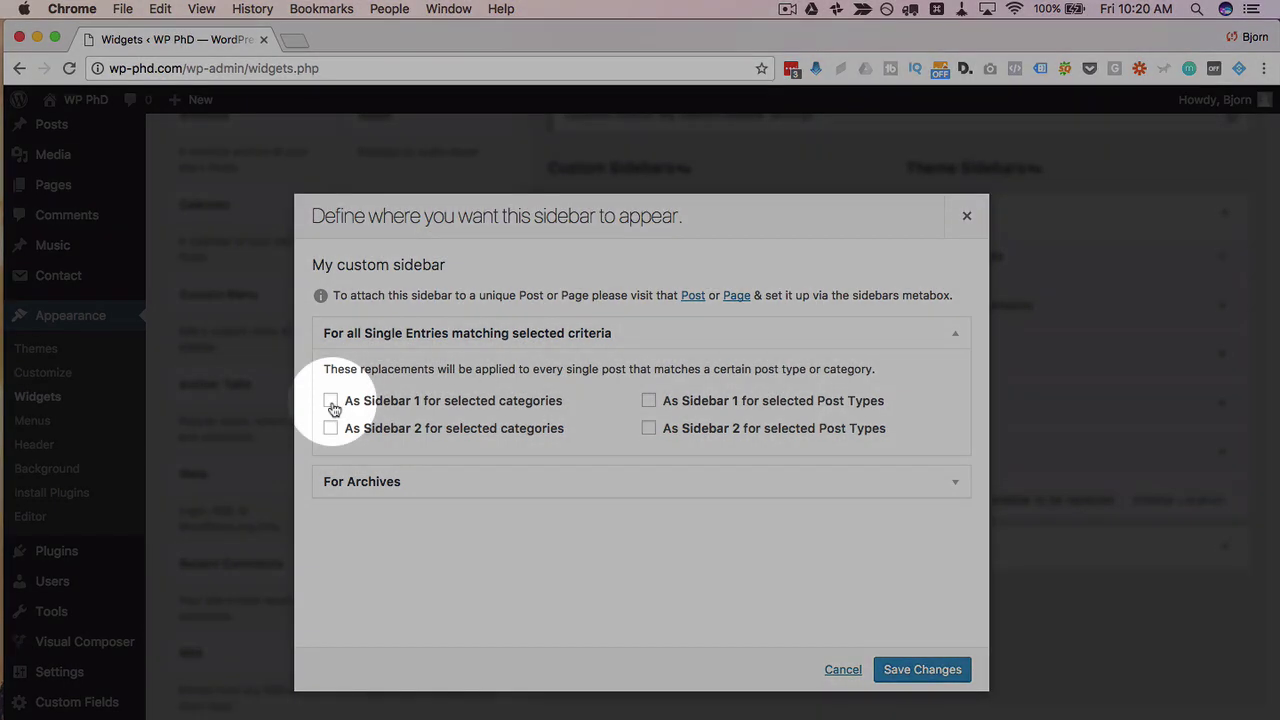
pyautogui.click(331, 402)
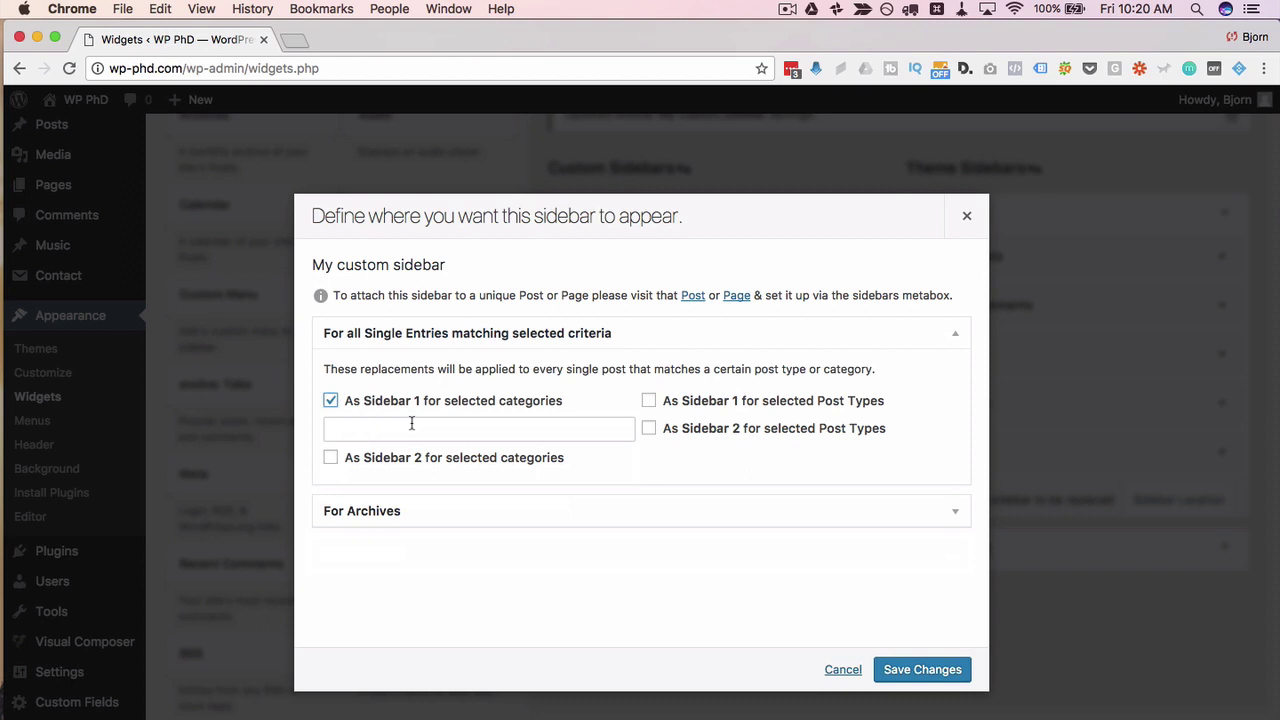
pyautogui.click(410, 428)
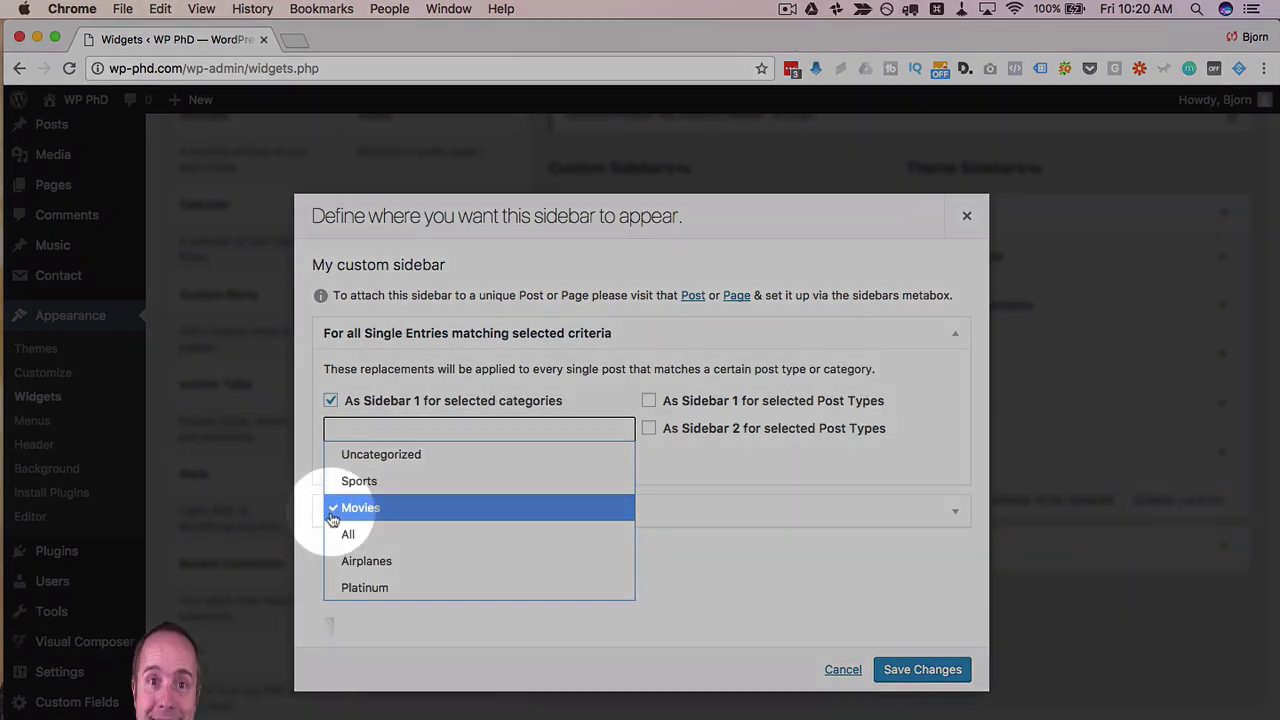
pyautogui.click(378, 508)
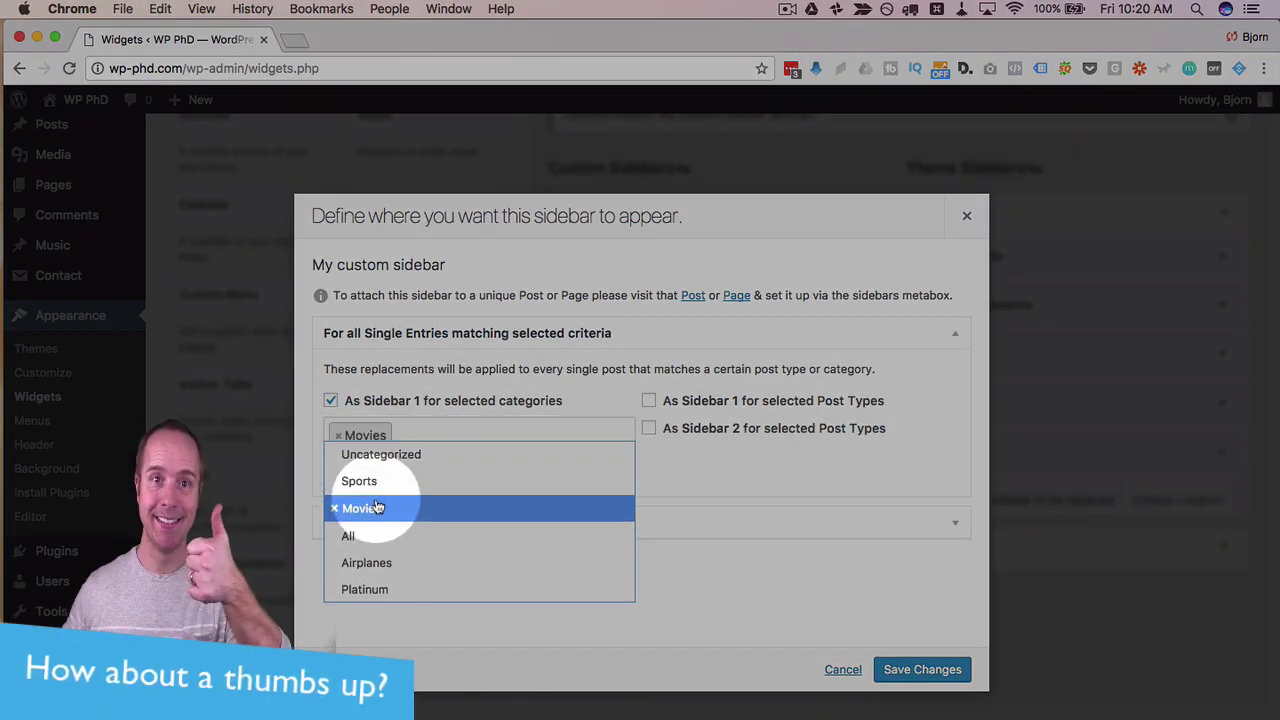
pyautogui.click(310, 430)
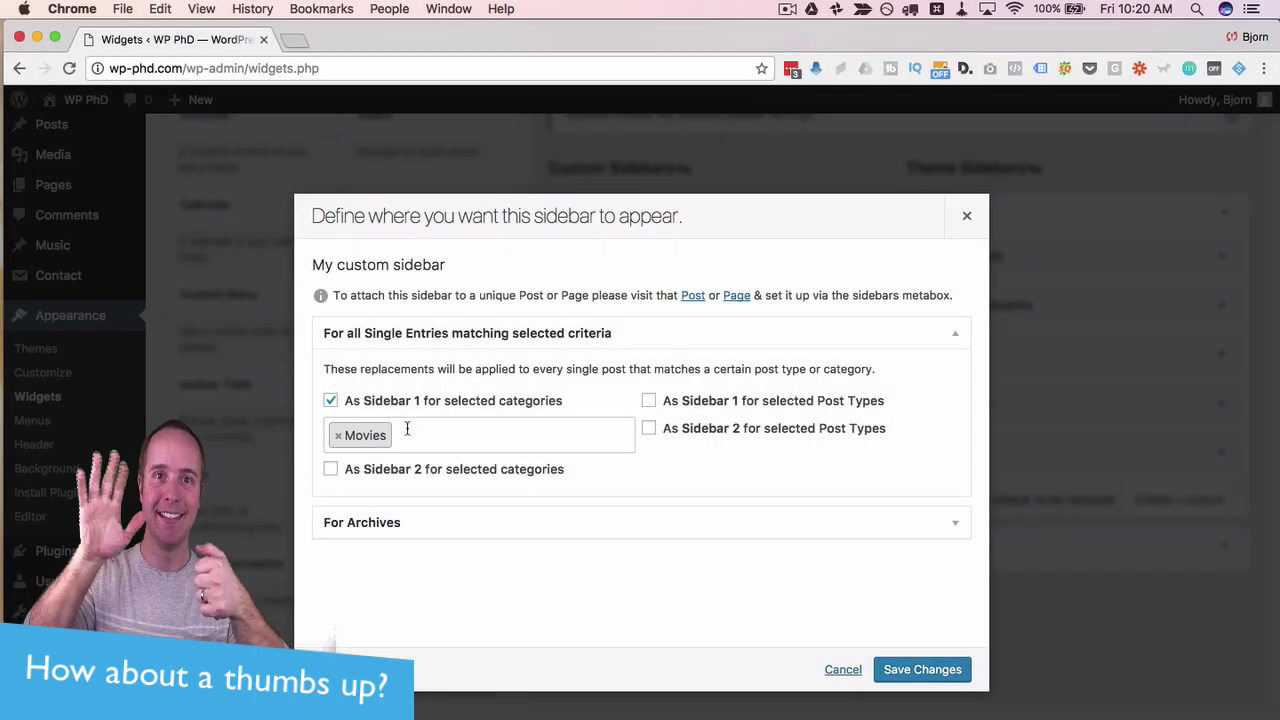
# Step: Also make it replace Sidebar 1 for the Posts post type, and save the location settings
pyautogui.click(650, 402)
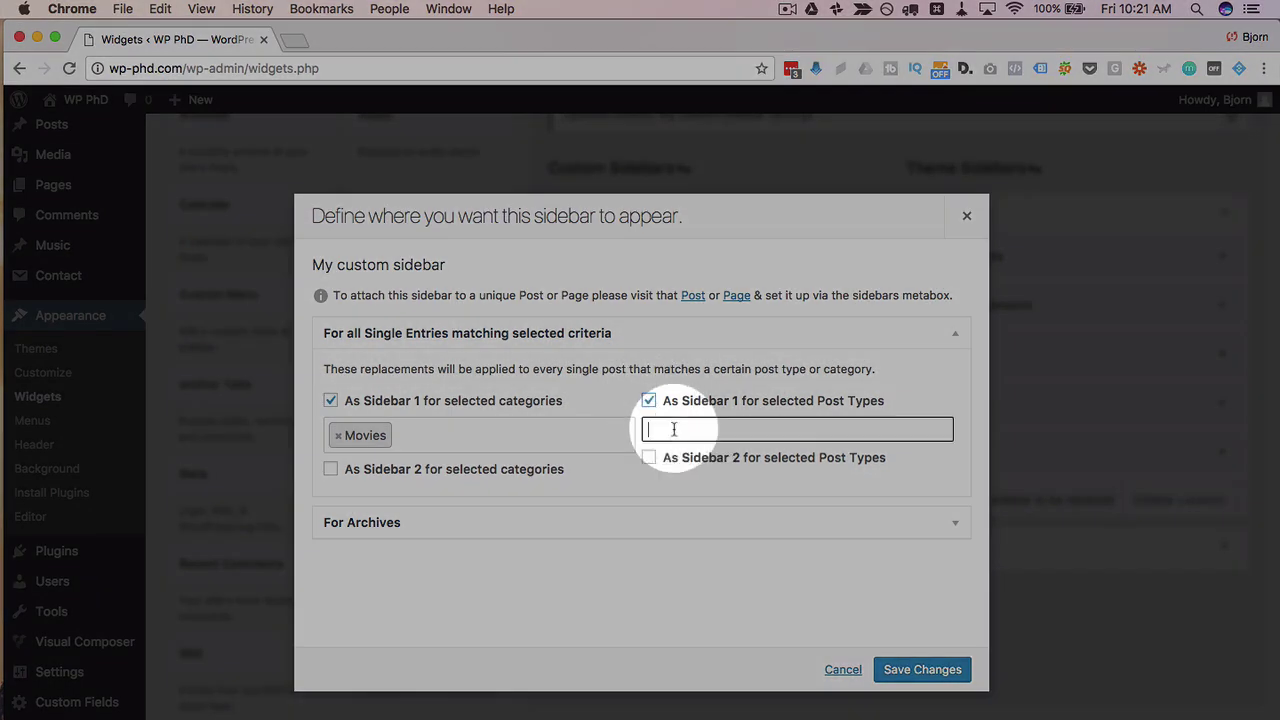
pyautogui.click(668, 432)
pyautogui.click(686, 460)
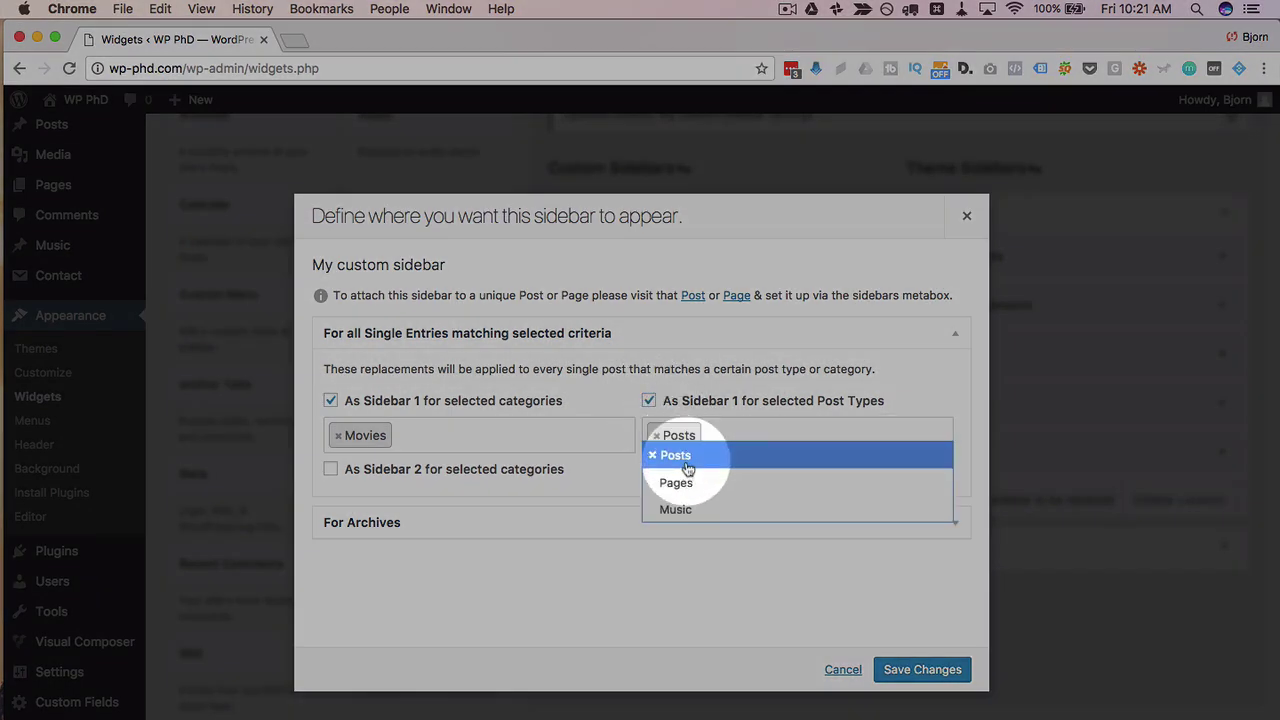
pyautogui.click(689, 600)
pyautogui.click(890, 679)
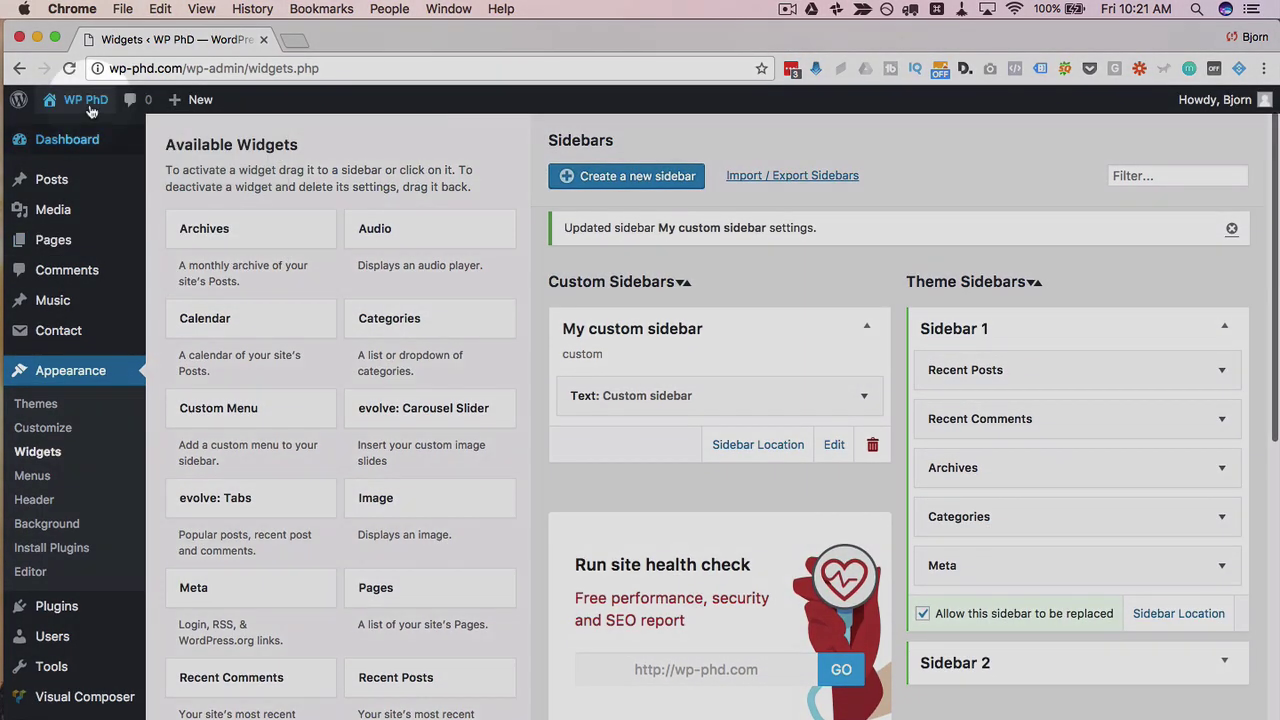
# Step: On the live site, open Sports Post Here from the Sports category to confirm the Custom sidebar heading
pyautogui.moveTo(88, 106)
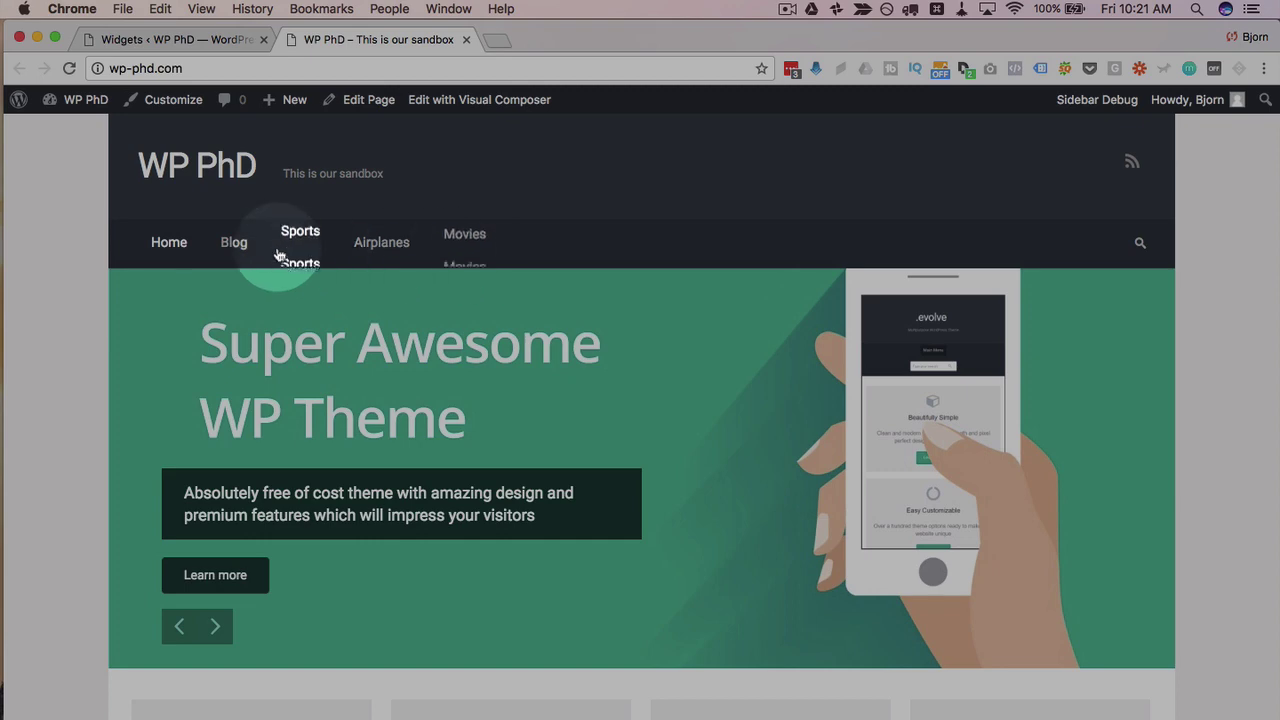
pyautogui.click(279, 254)
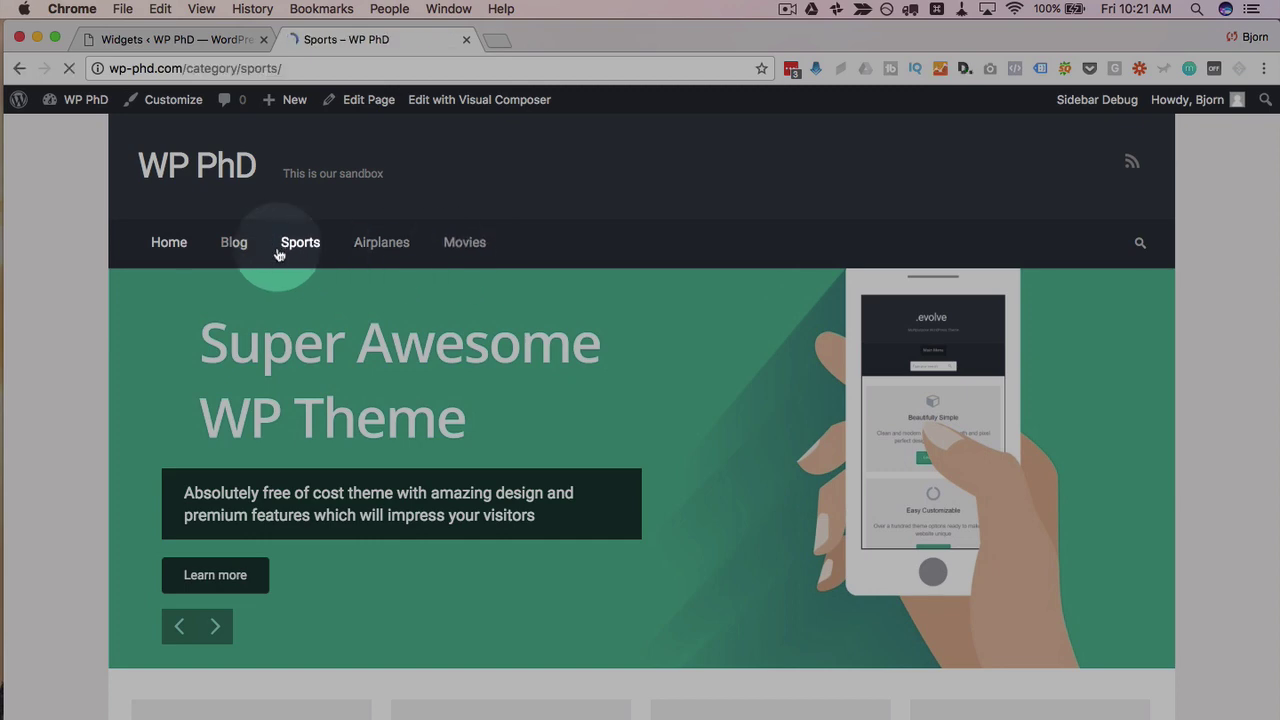
pyautogui.scroll(-2, 905, 389)
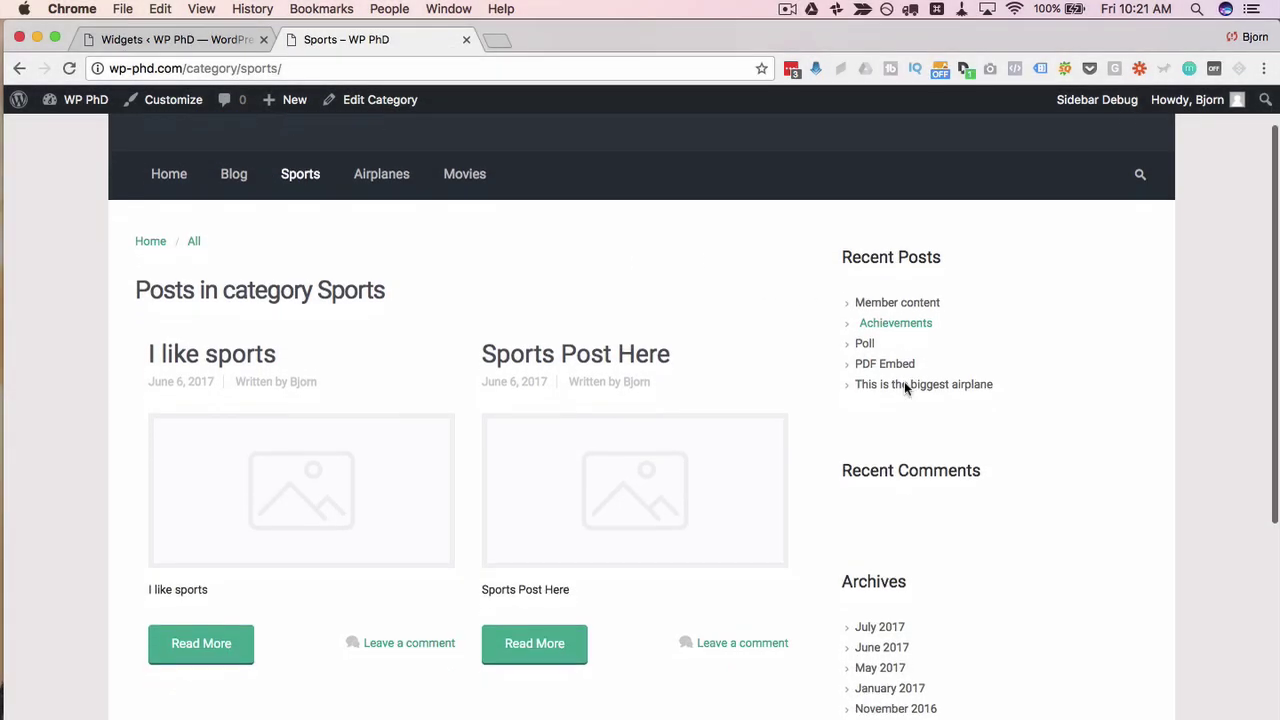
pyautogui.scroll(-2, 814, 451)
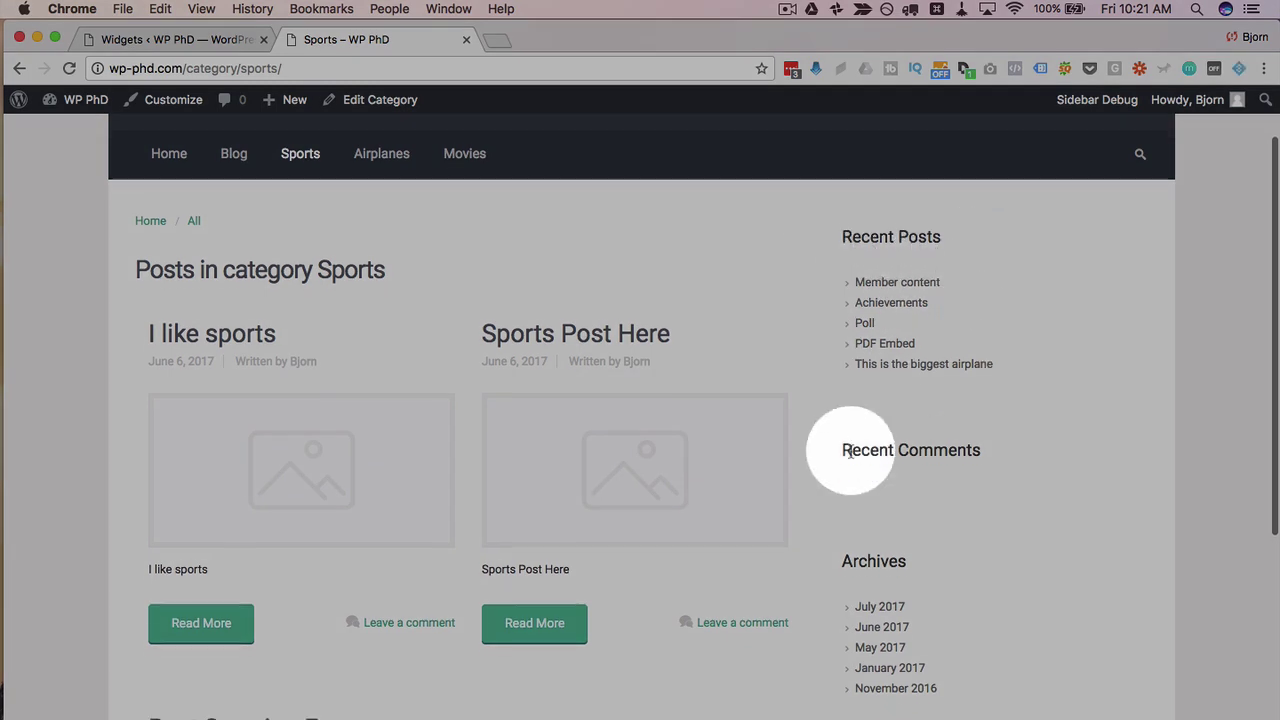
pyautogui.scroll(1, 598, 381)
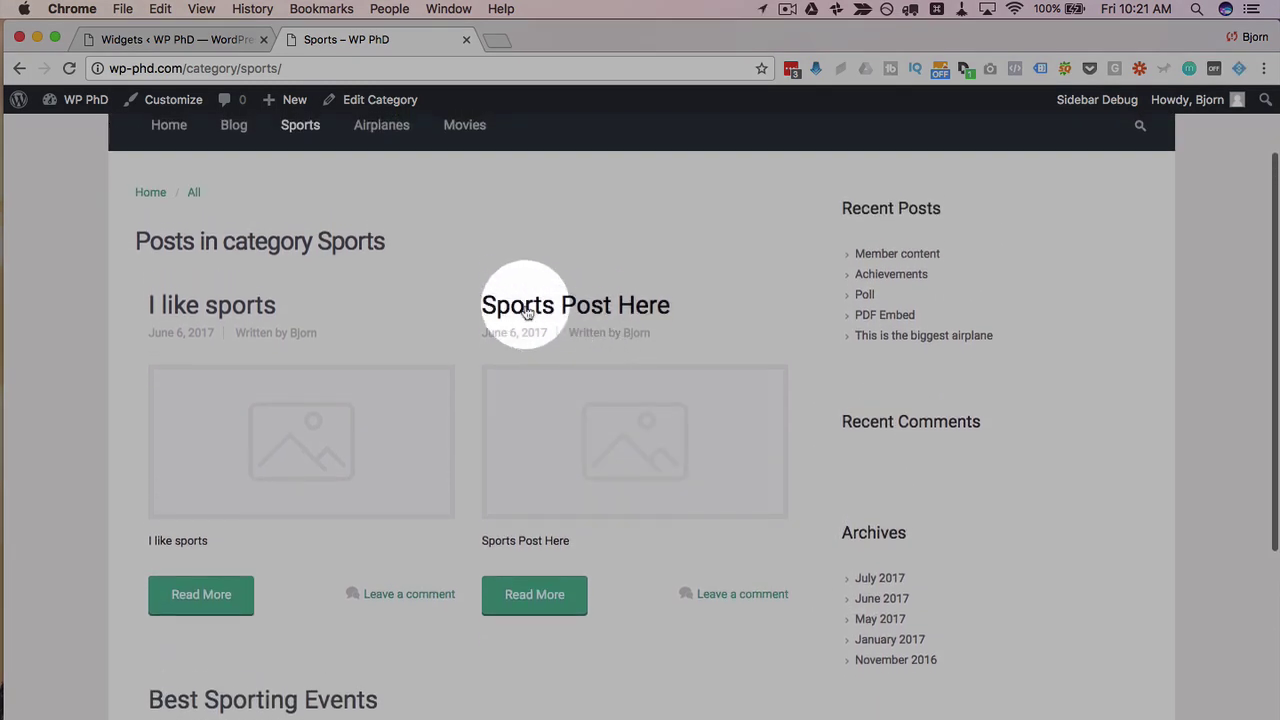
pyautogui.click(516, 313)
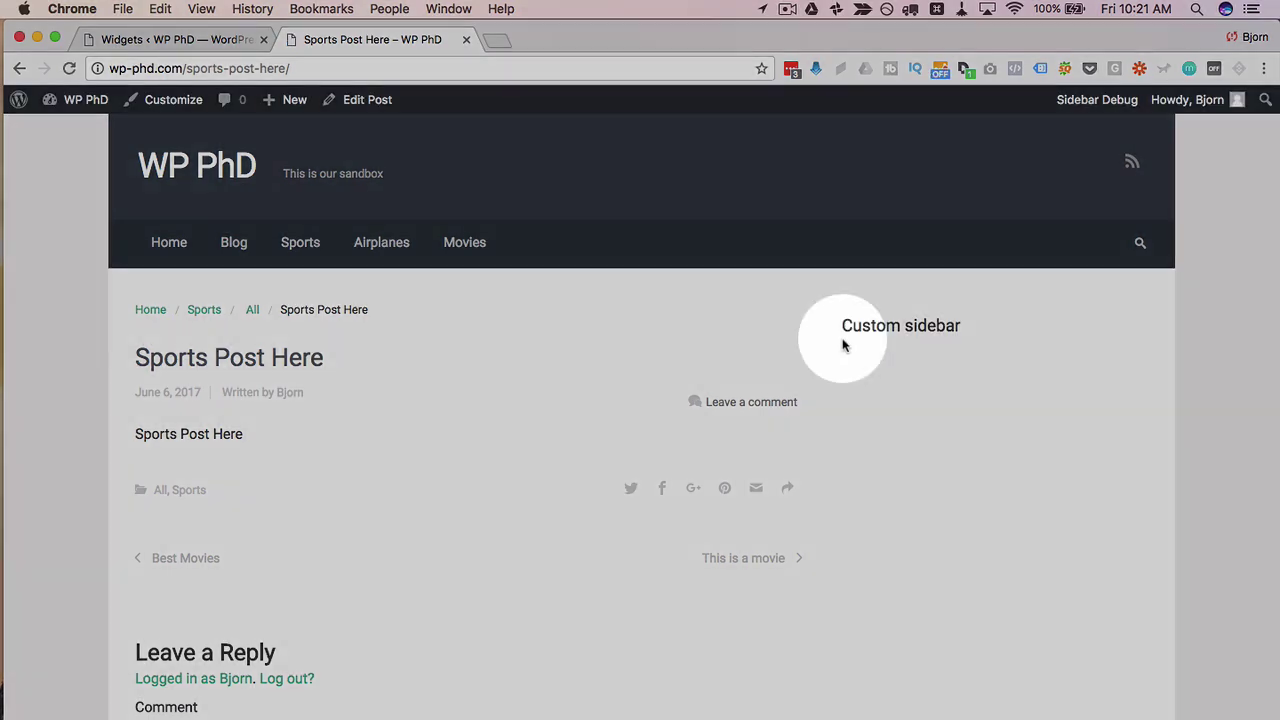
pyautogui.moveTo(843, 345); pyautogui.dragTo(1031, 325)
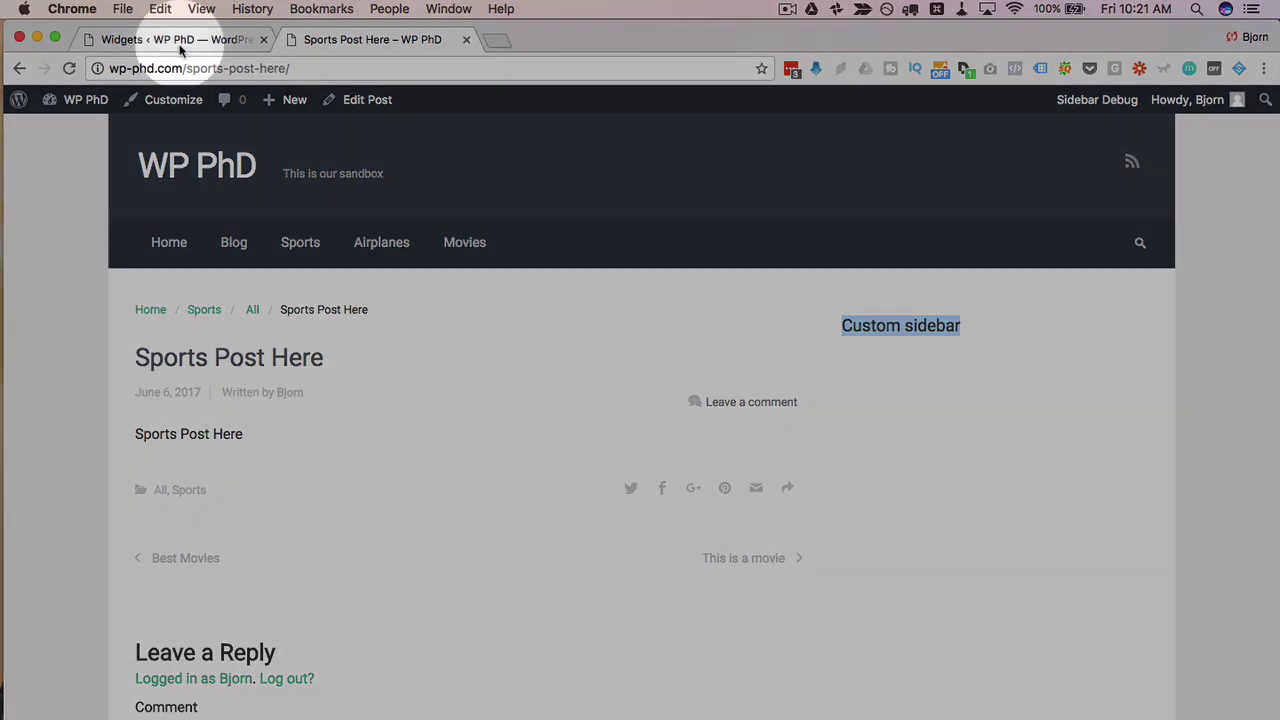
pyautogui.click(171, 39)
# Step: Remove the Posts post-type replacement so only Movies uses My custom sidebar, and save
pyautogui.click(757, 446)
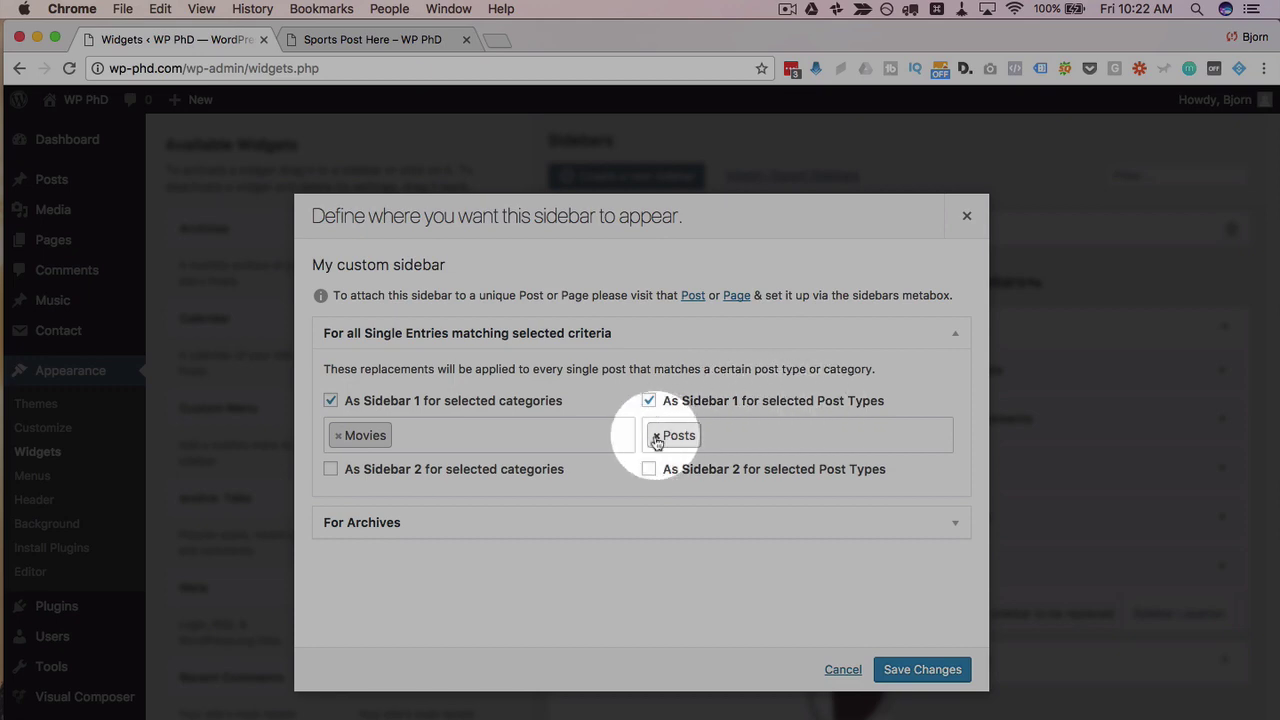
pyautogui.click(656, 435)
pyautogui.click(649, 401)
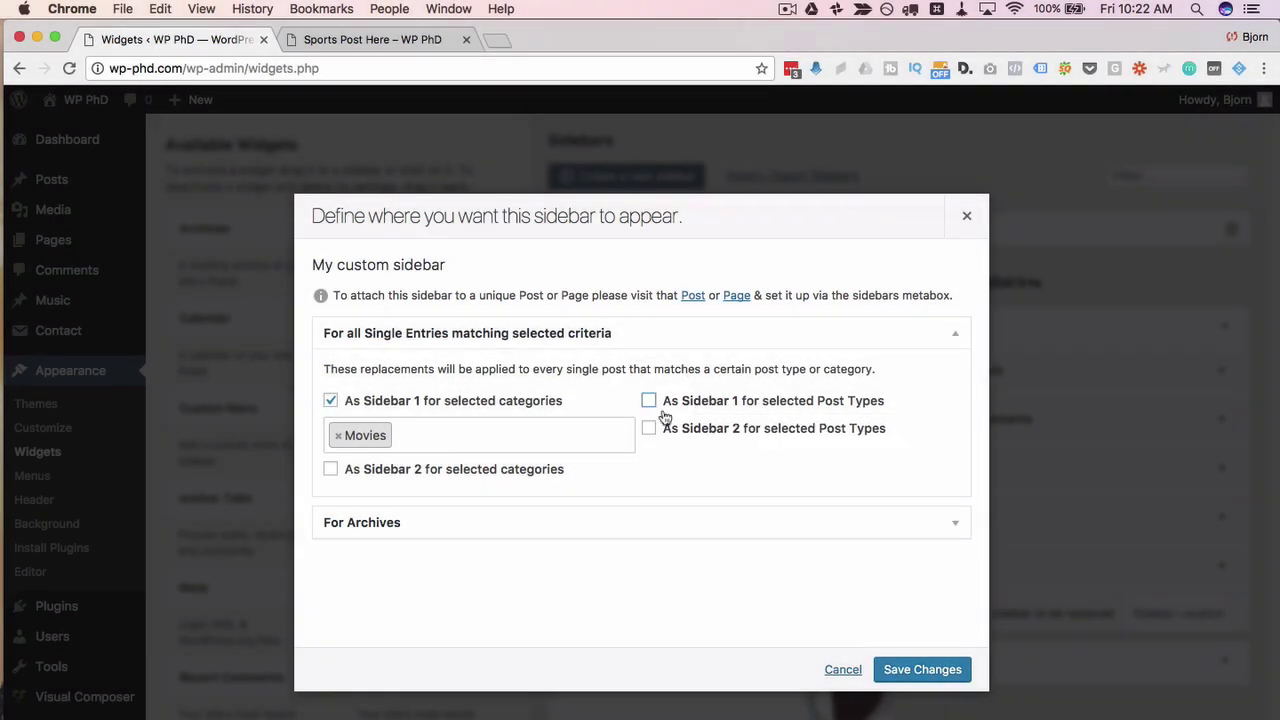
pyautogui.click(922, 669)
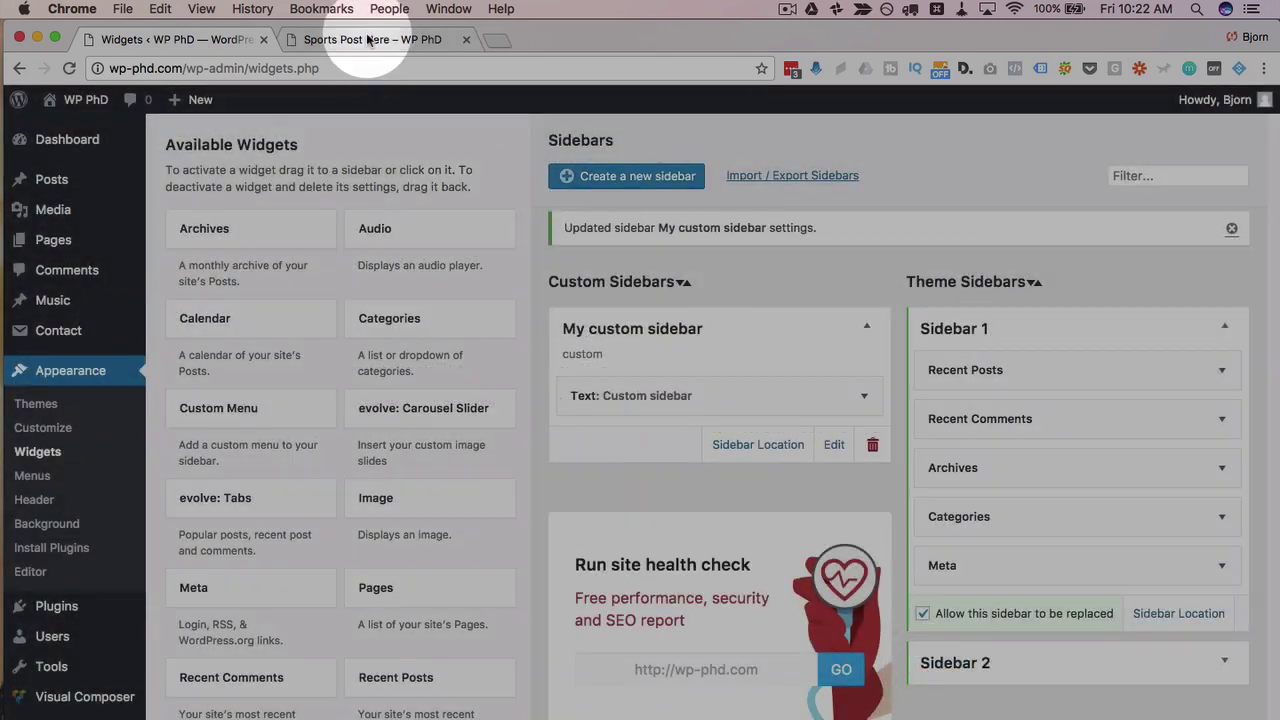
pyautogui.click(345, 36)
# Step: Reload Sports Post Here to see the default sidebar, then open the Movies category page
pyautogui.click(69, 68)
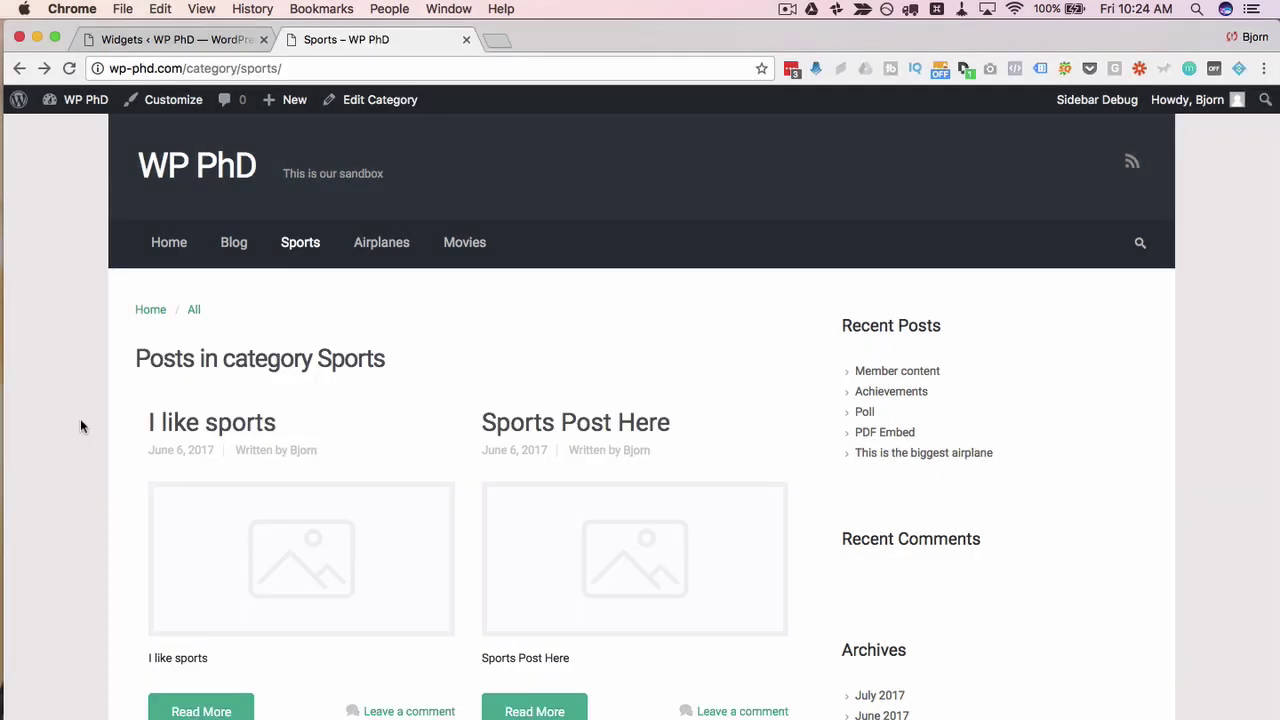
pyautogui.click(463, 243)
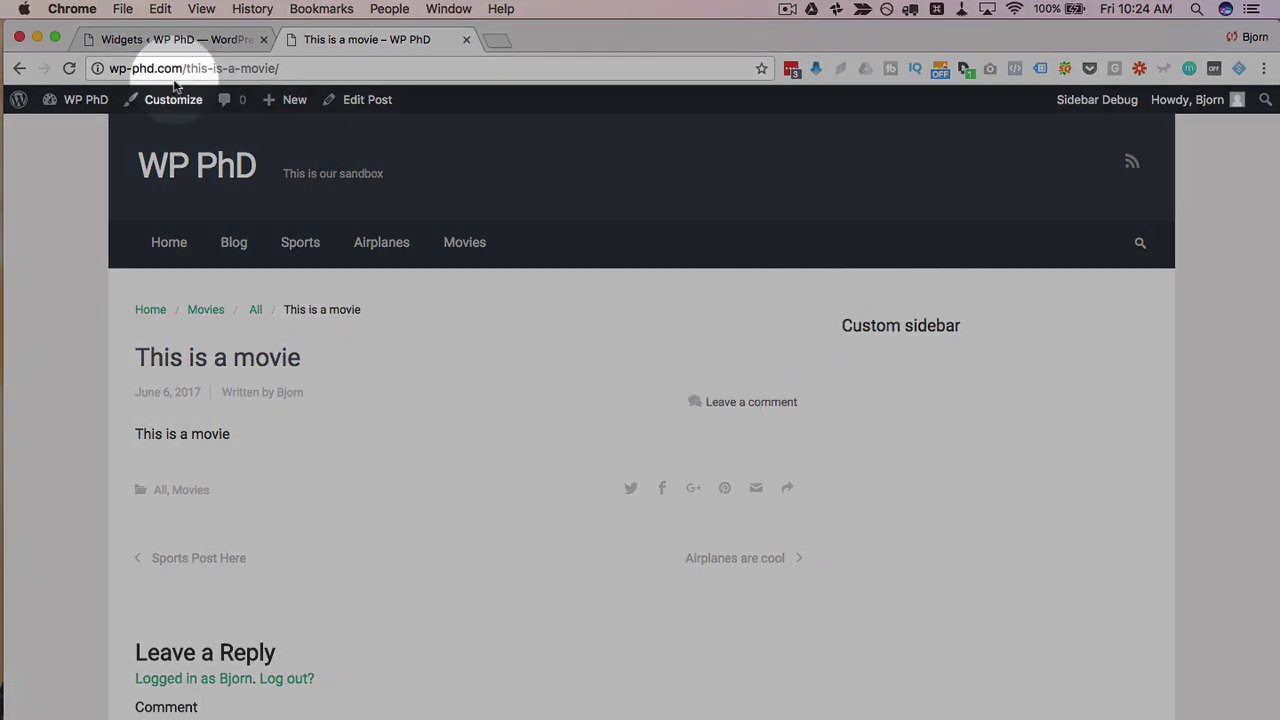
# Step: Back on Widgets, start a new custom sidebar named 'Most Popular Post Sidebar'
pyautogui.click(141, 40)
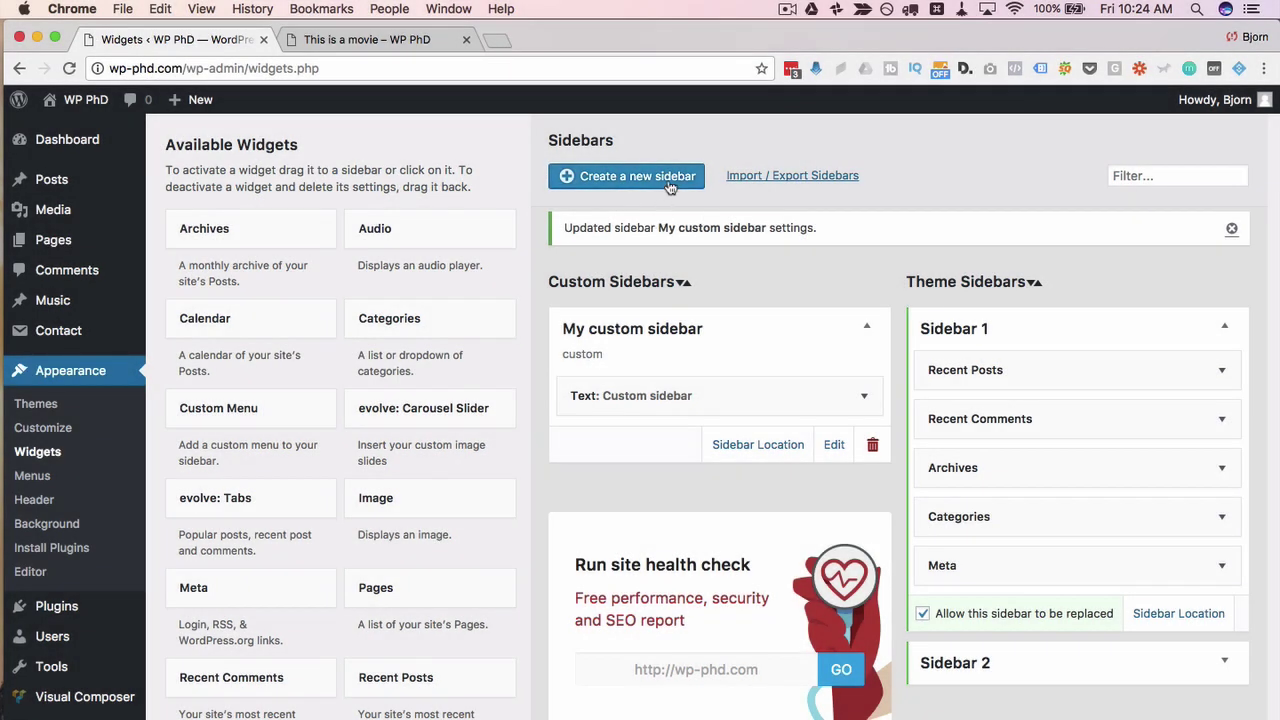
pyautogui.click(669, 185)
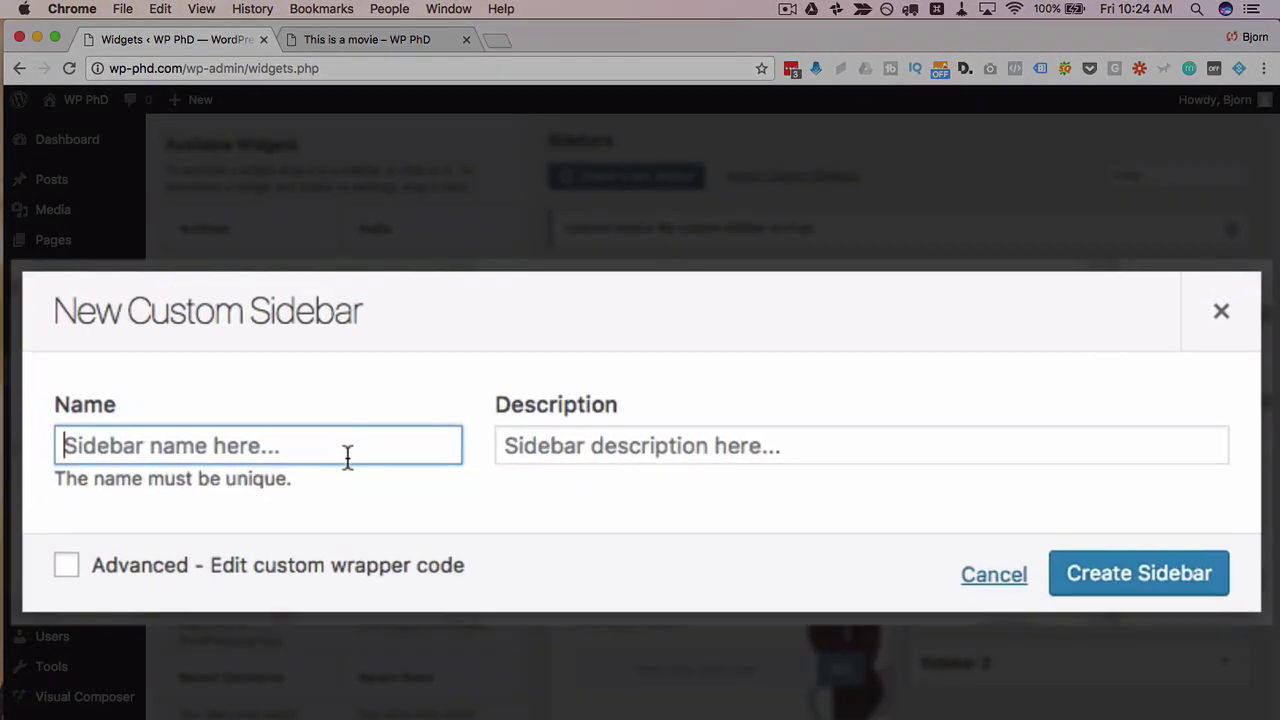
pyautogui.click(347, 455)
pyautogui.write('Most Popular Post Sidebar')
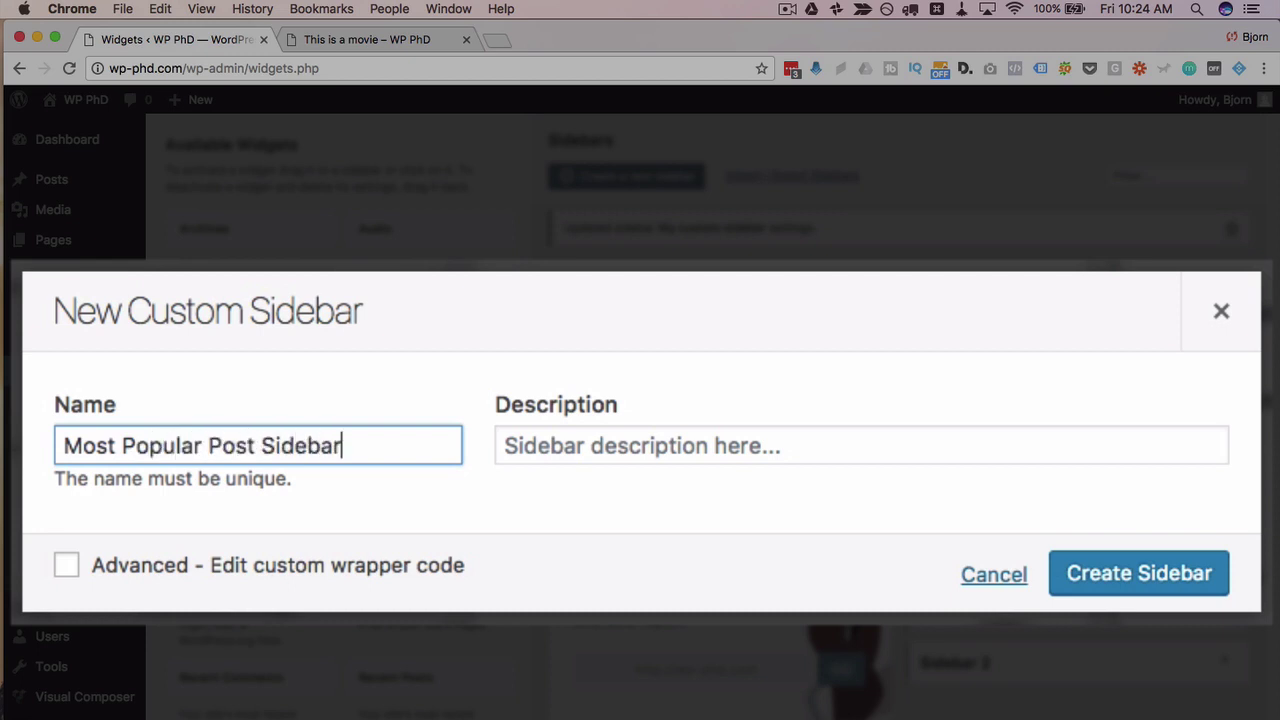
pyautogui.press('super+a')
pyautogui.press('Tab')
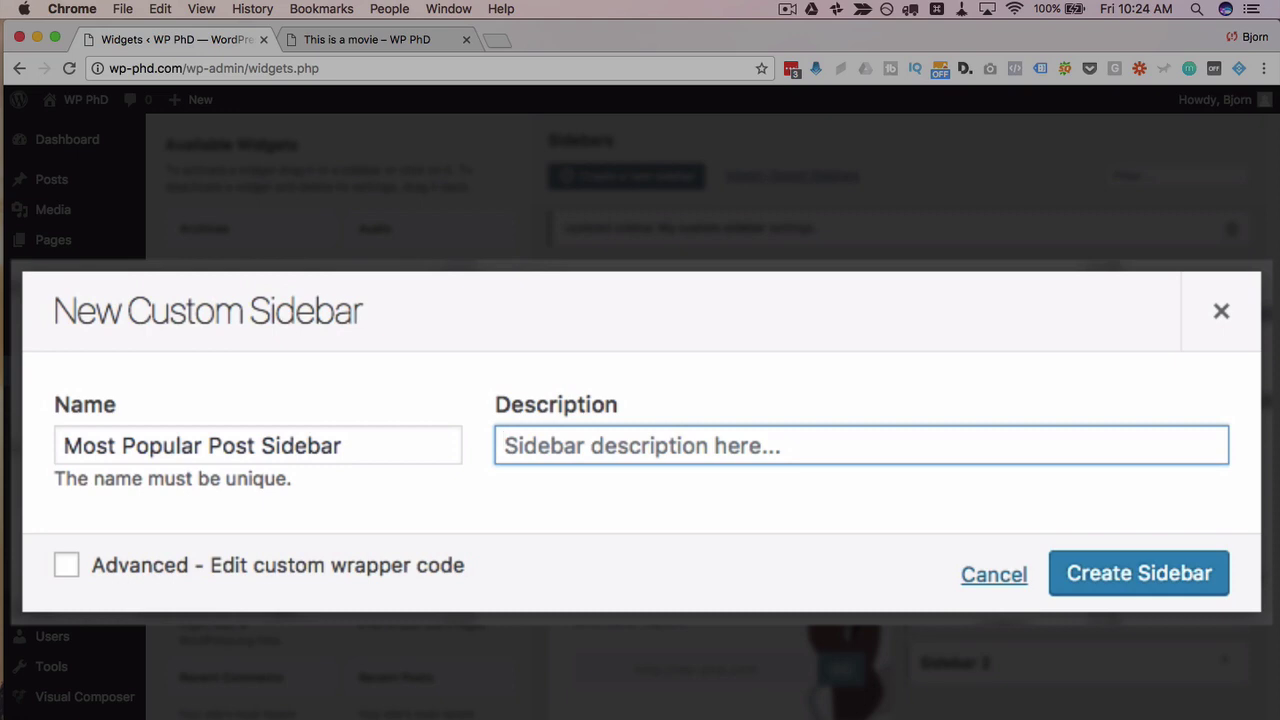
pyautogui.write('This is my bio.')
# Step: Copy the sidebar name into the Description field and create the sidebar
pyautogui.click(369, 445)
pyautogui.press('super+a')
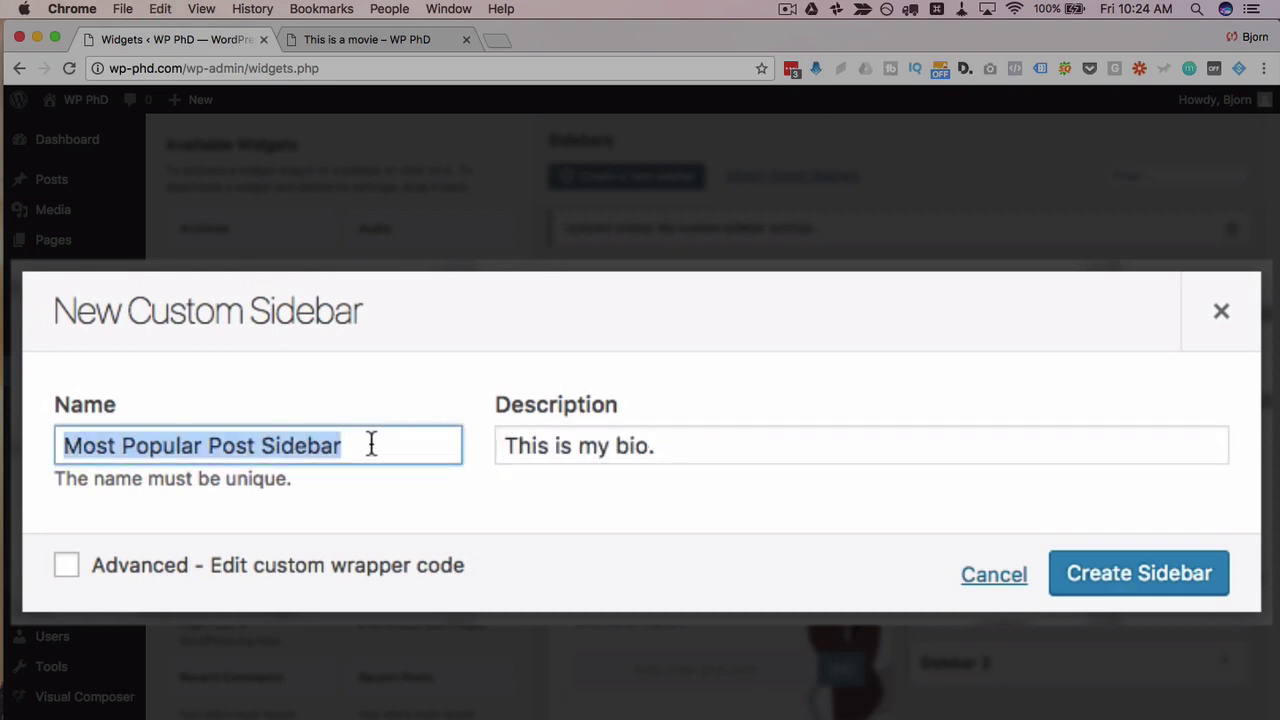
pyautogui.press('super+c')
pyautogui.press('Tab')
pyautogui.press('super+v')
pyautogui.click(1110, 575)
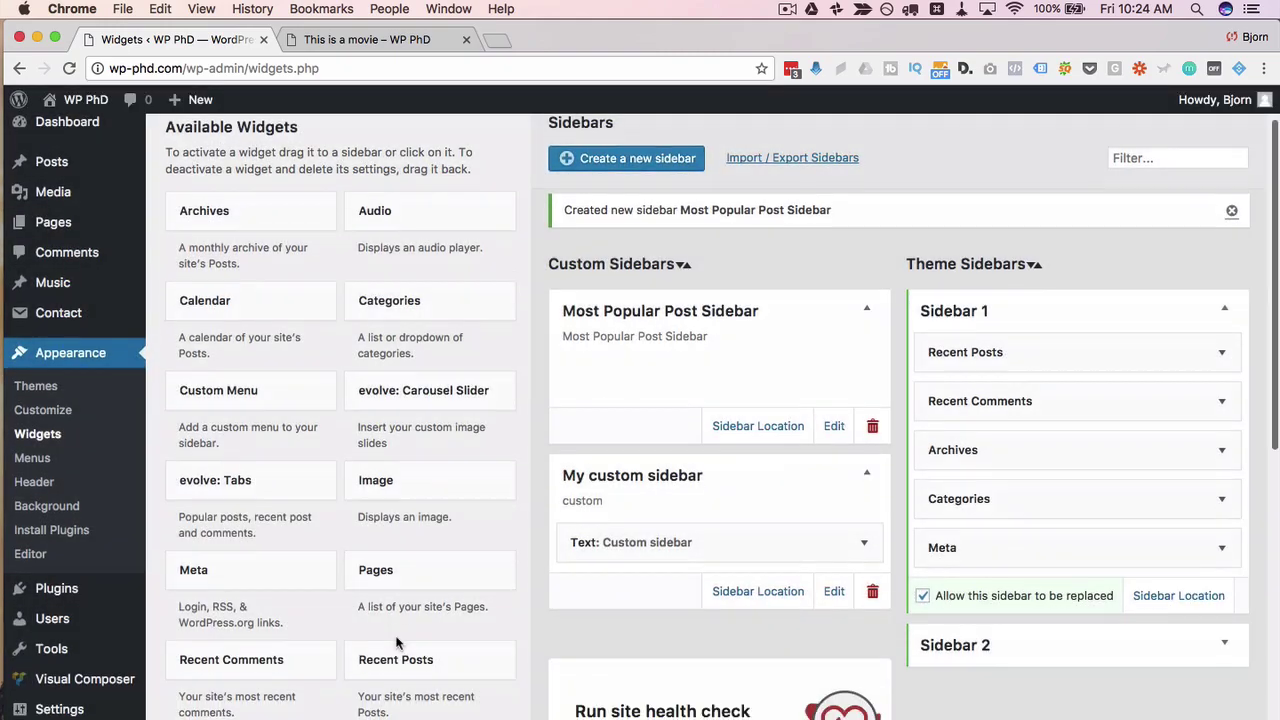
# Step: Add a Text widget titled 'Popular' to Most Popular Post Sidebar, save it, and collapse it
pyautogui.scroll(-4, 402, 643)
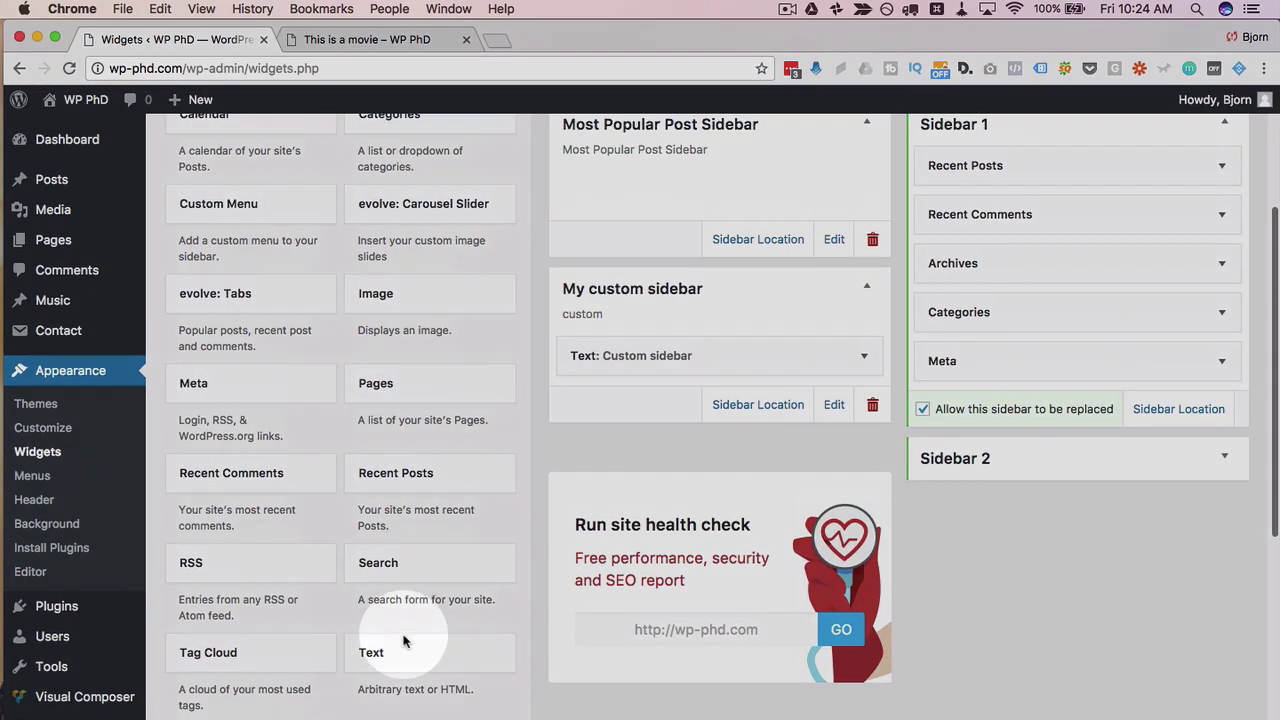
pyautogui.moveTo(402, 643); pyautogui.dragTo(606, 260)
pyautogui.click(612, 250)
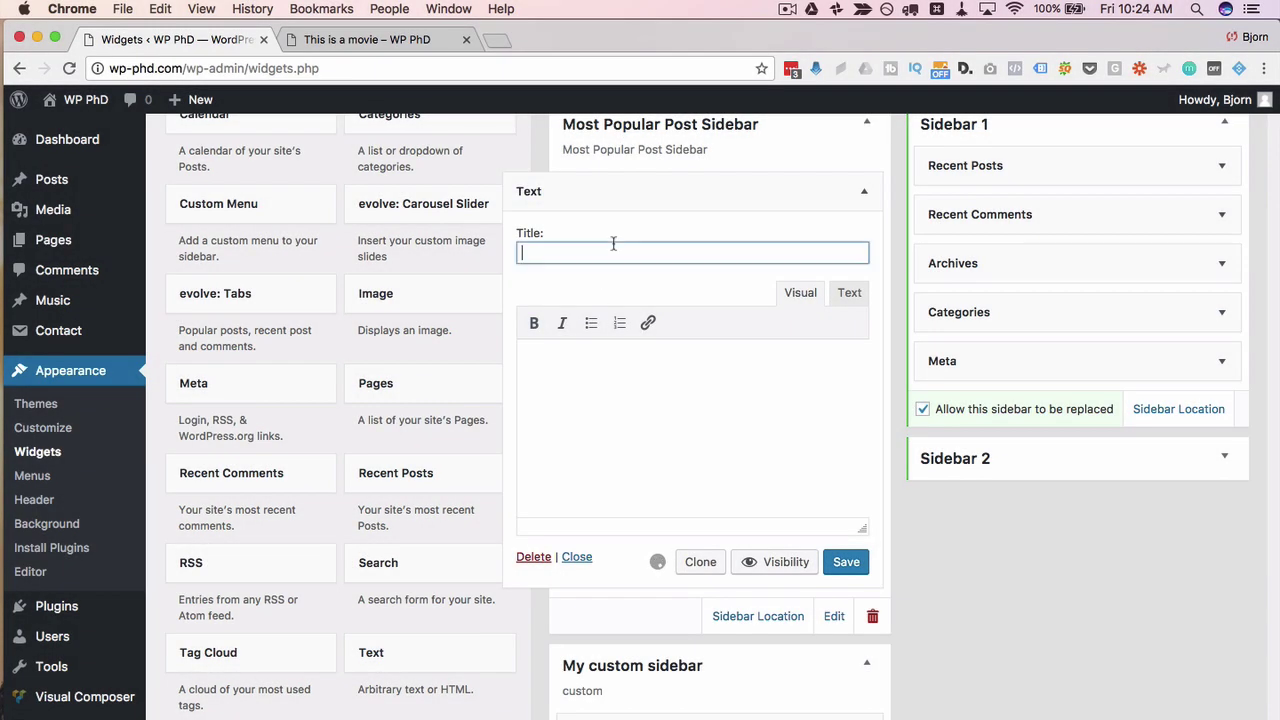
pyautogui.click(846, 562)
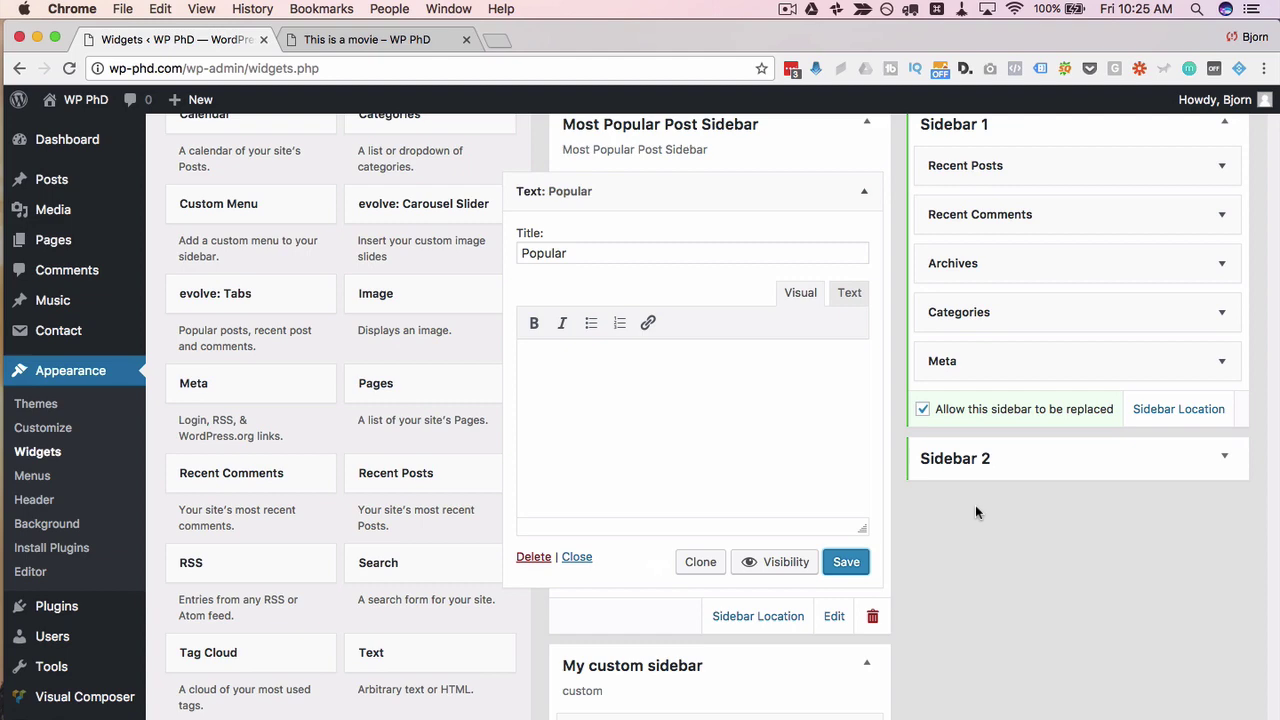
pyautogui.click(867, 196)
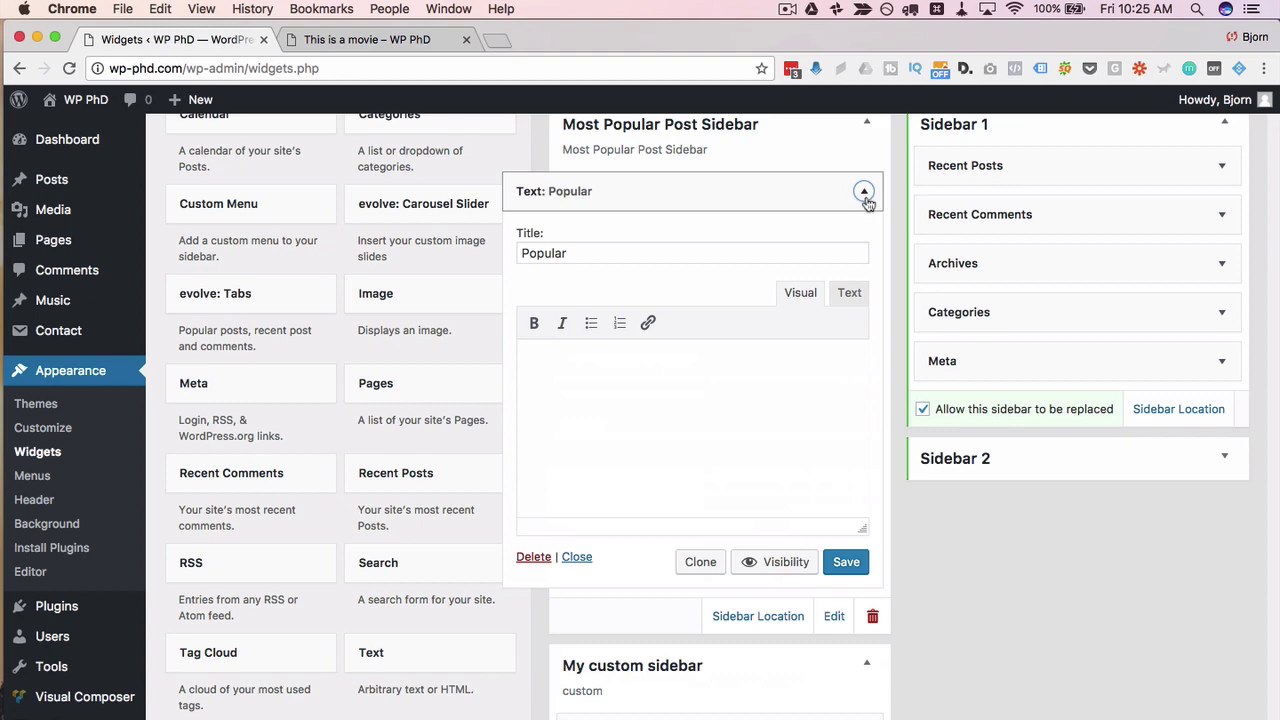
pyautogui.click(866, 198)
pyautogui.scroll(3, 560, 300)
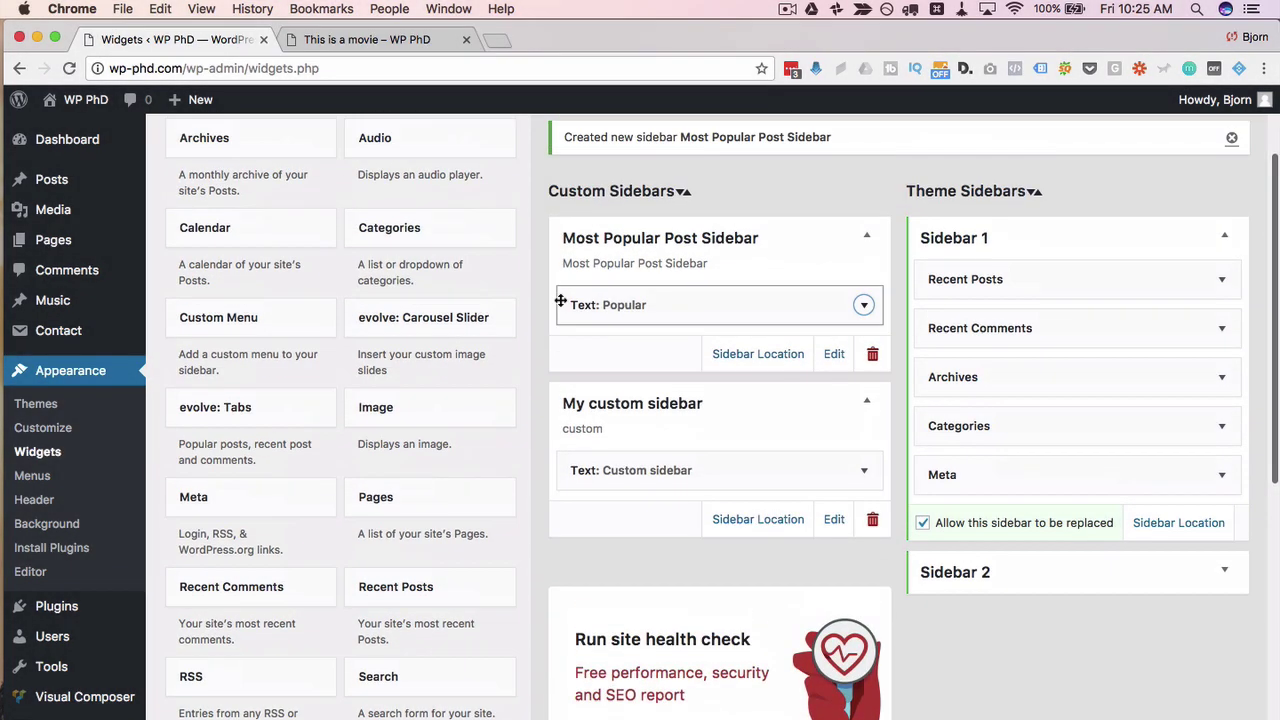
pyautogui.click(43, 185)
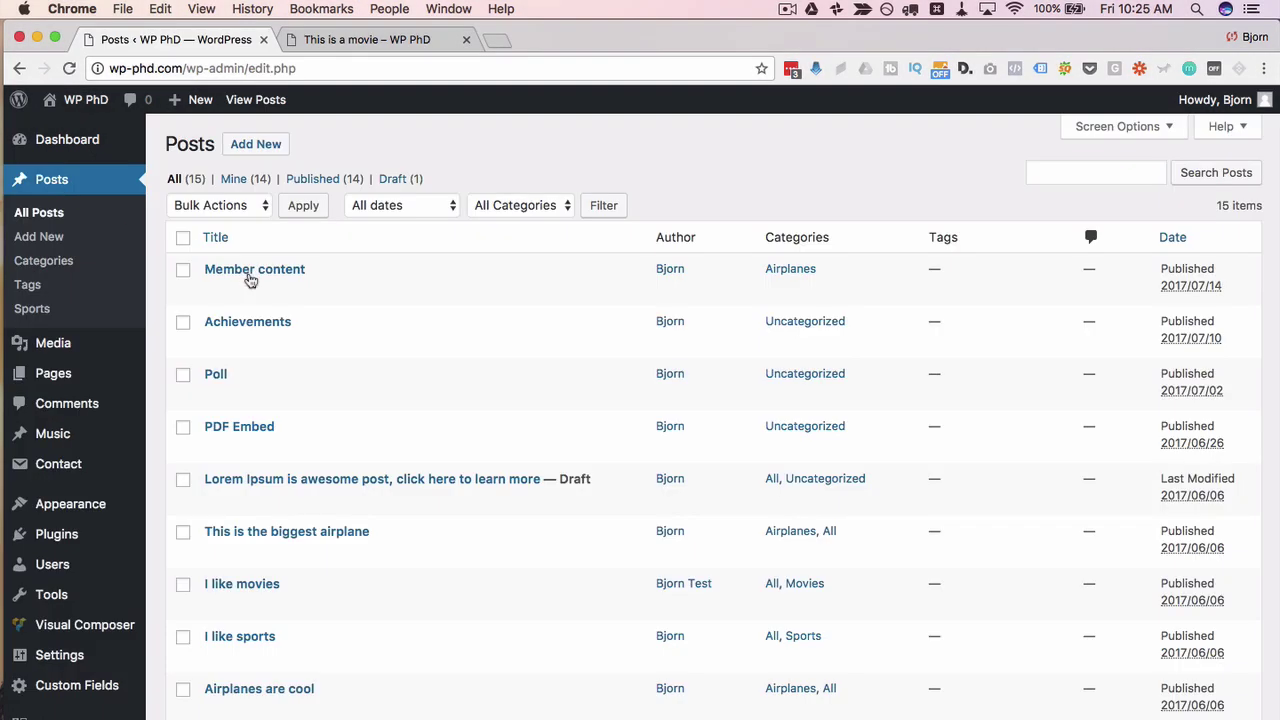
# Step: Open the live PDF Embed post in a new tab and check its Recent Posts sidebar
pyautogui.scroll(-2, 298, 440)
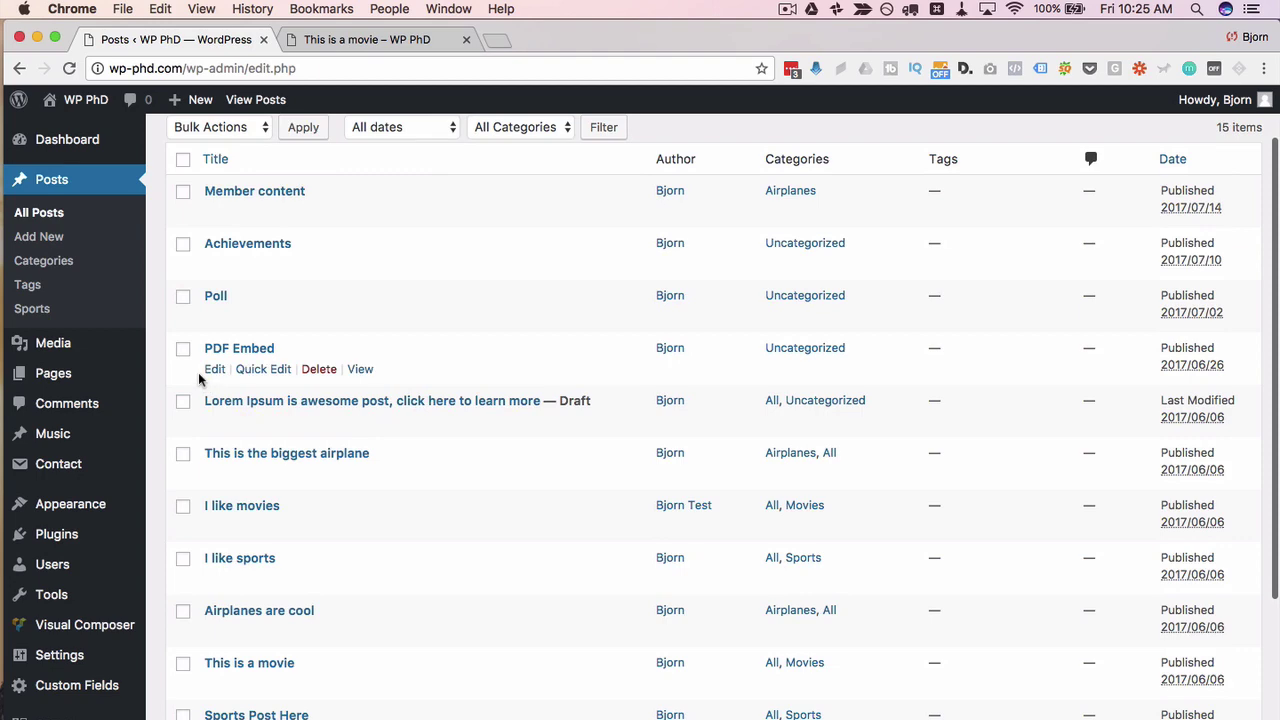
pyautogui.keyDown('super'); pyautogui.click(362, 370); pyautogui.keyUp('super')
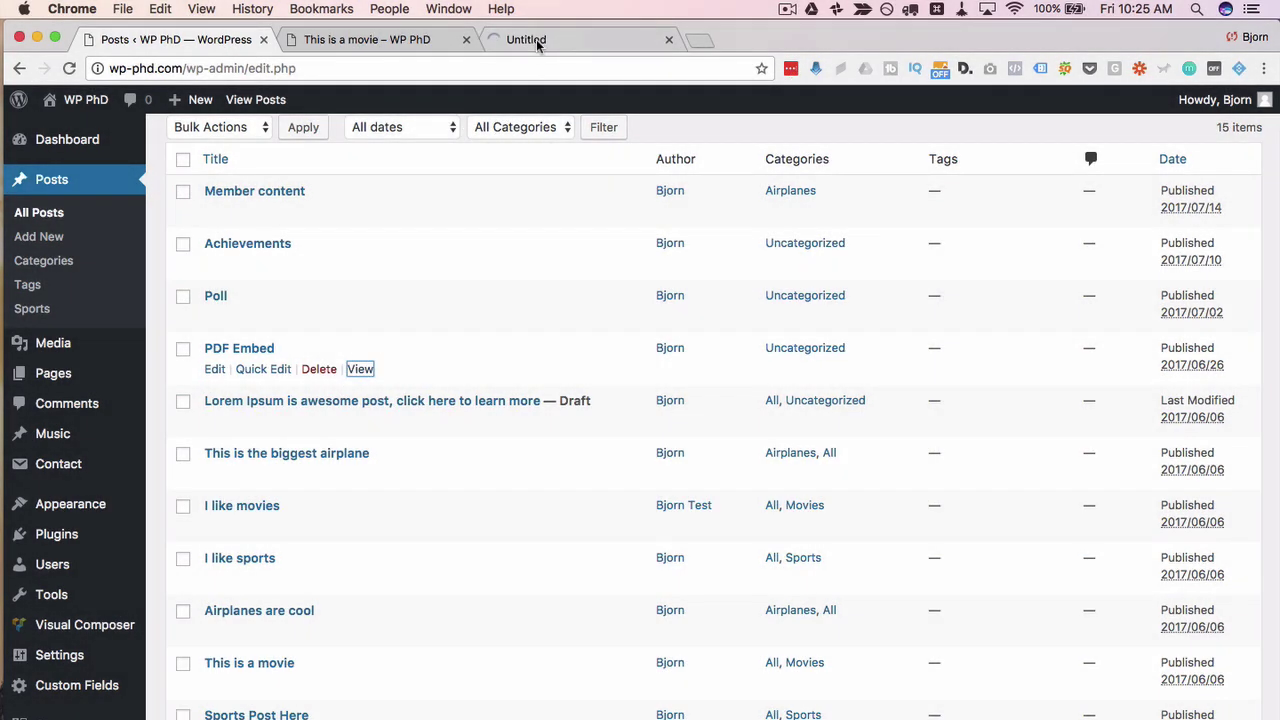
pyautogui.click(537, 40)
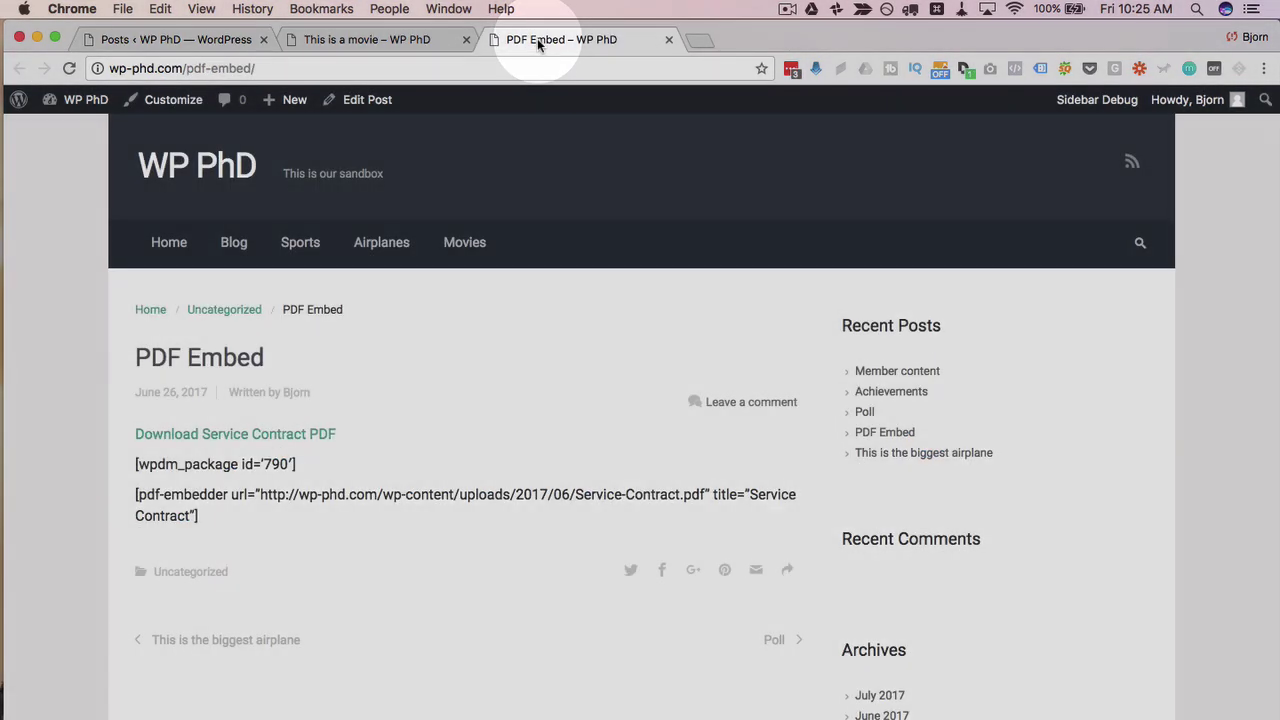
pyautogui.scroll(-3, 969, 489)
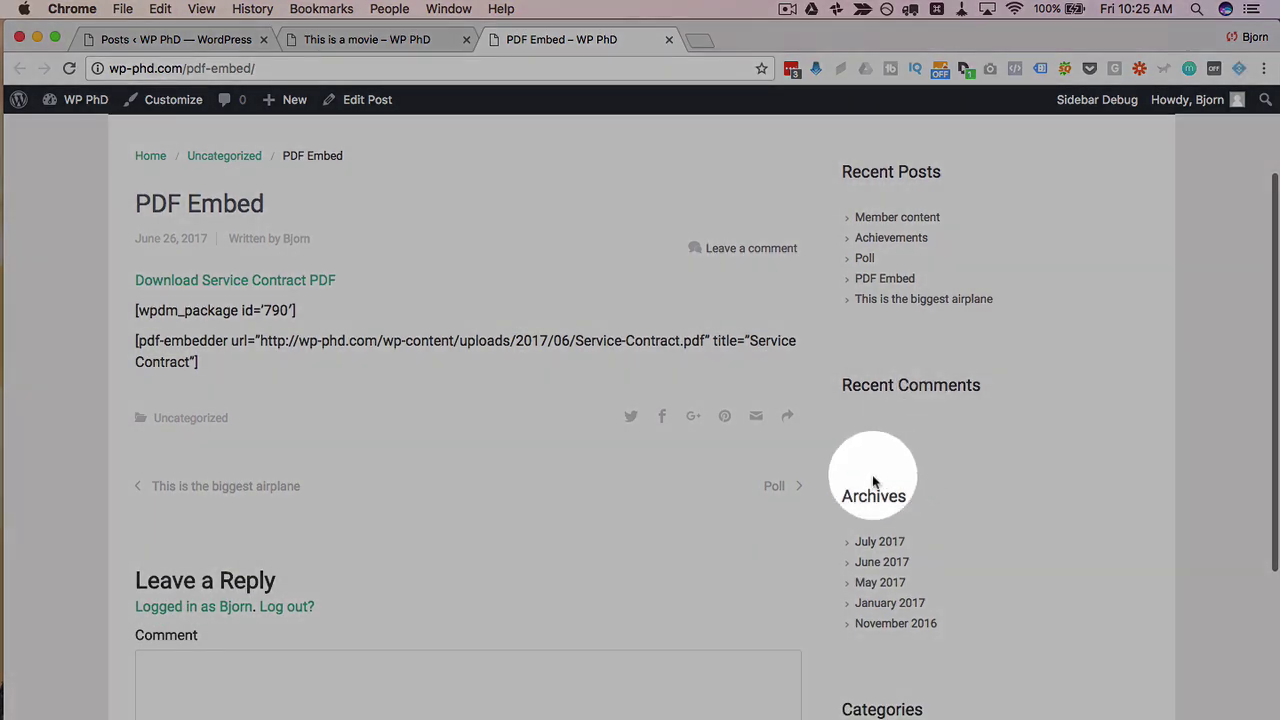
# Step: Close the 'This is a movie' post tab and go back to the WordPress posts list
pyautogui.click(395, 40)
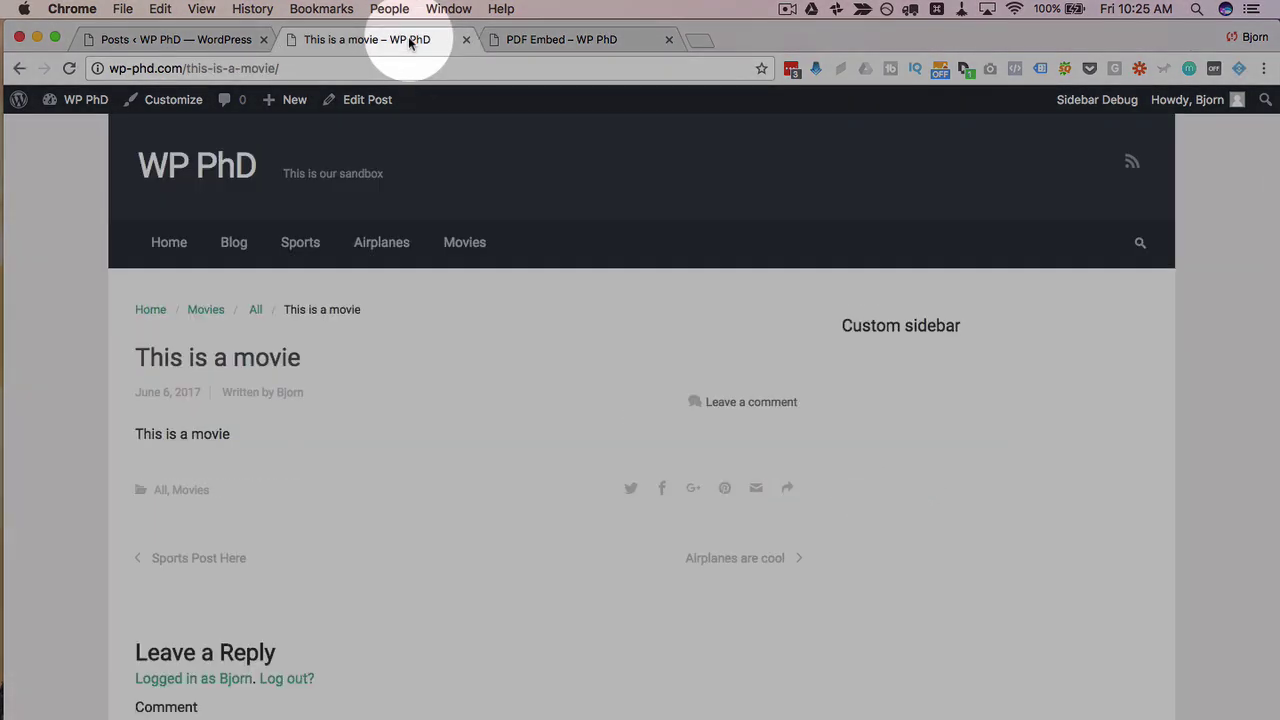
pyautogui.click(466, 39)
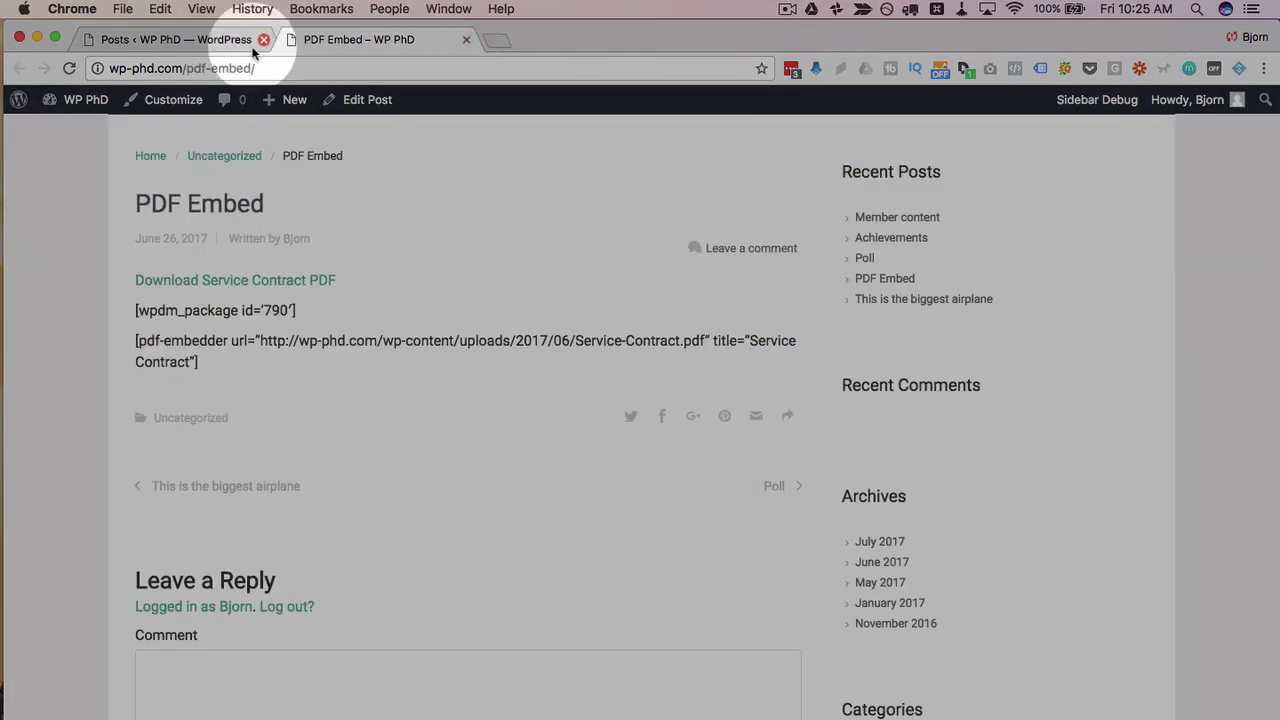
pyautogui.click(218, 39)
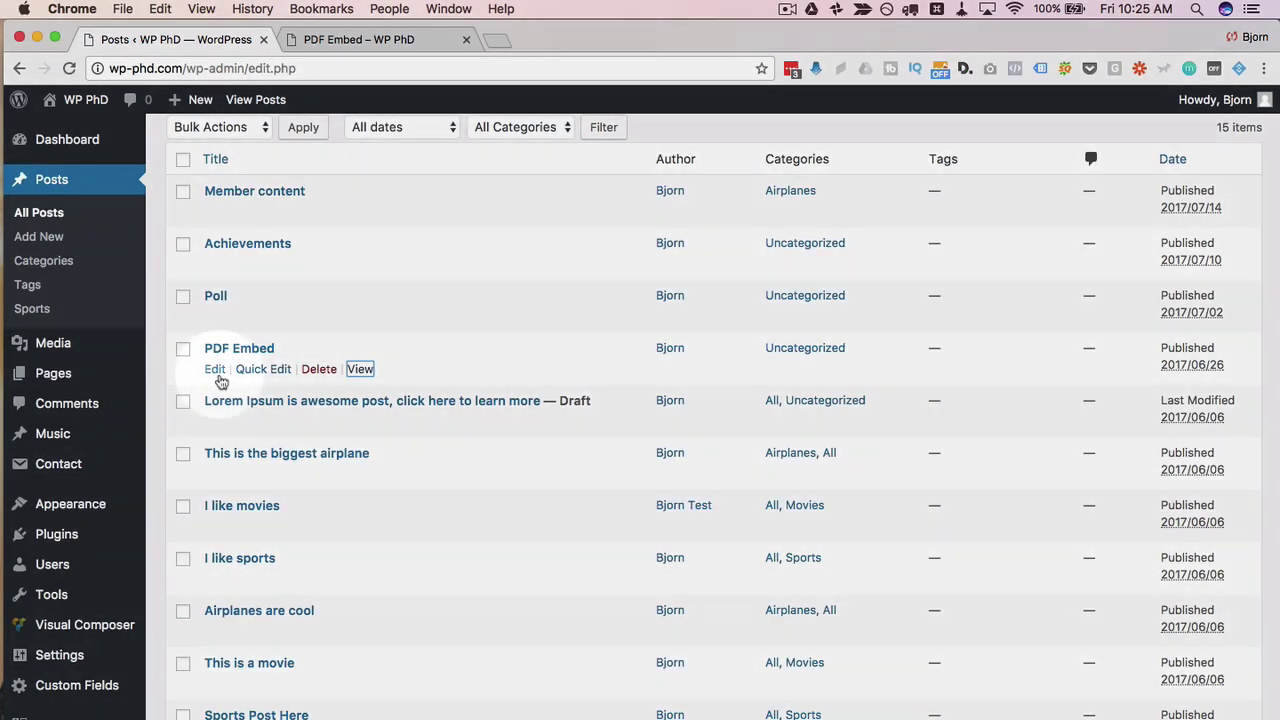
# Step: In the PDF Embed post's Sidebars box, replace Sidebar 1 with Most Popular Post Sidebar, then Update
pyautogui.click(216, 370)
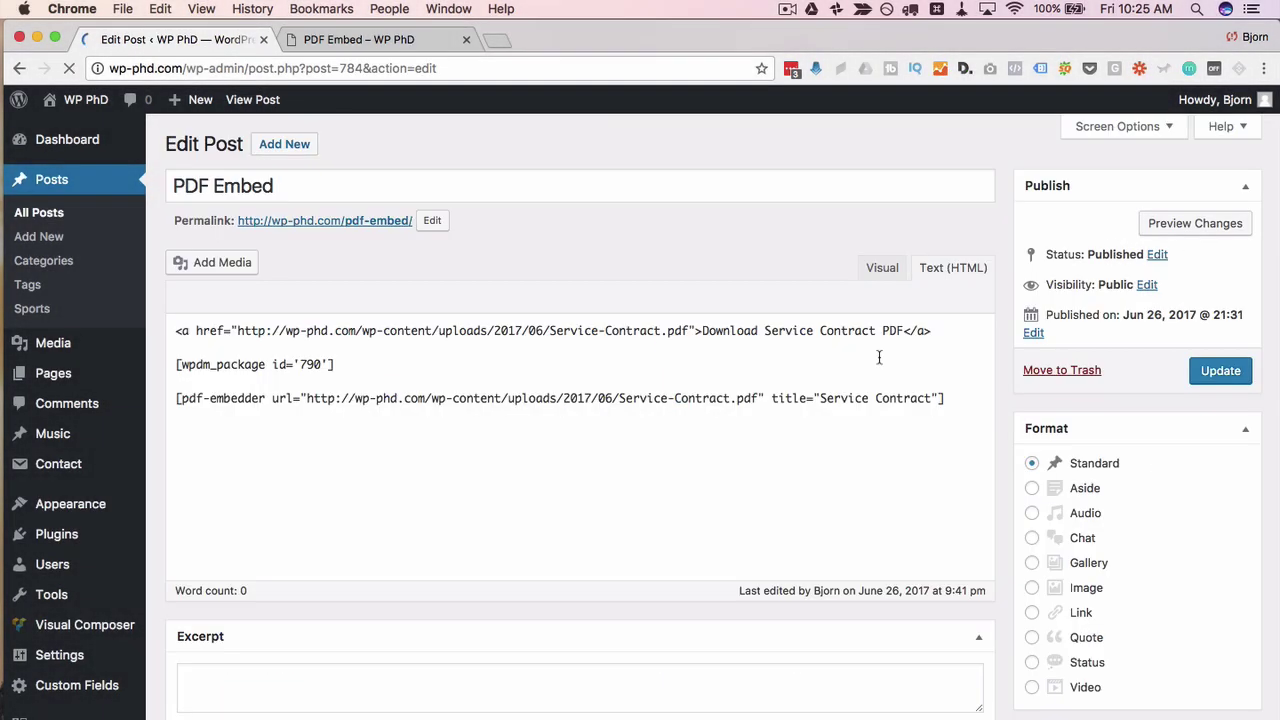
pyautogui.scroll(-3, 1012, 370)
pyautogui.scroll(-15, 1012, 370)
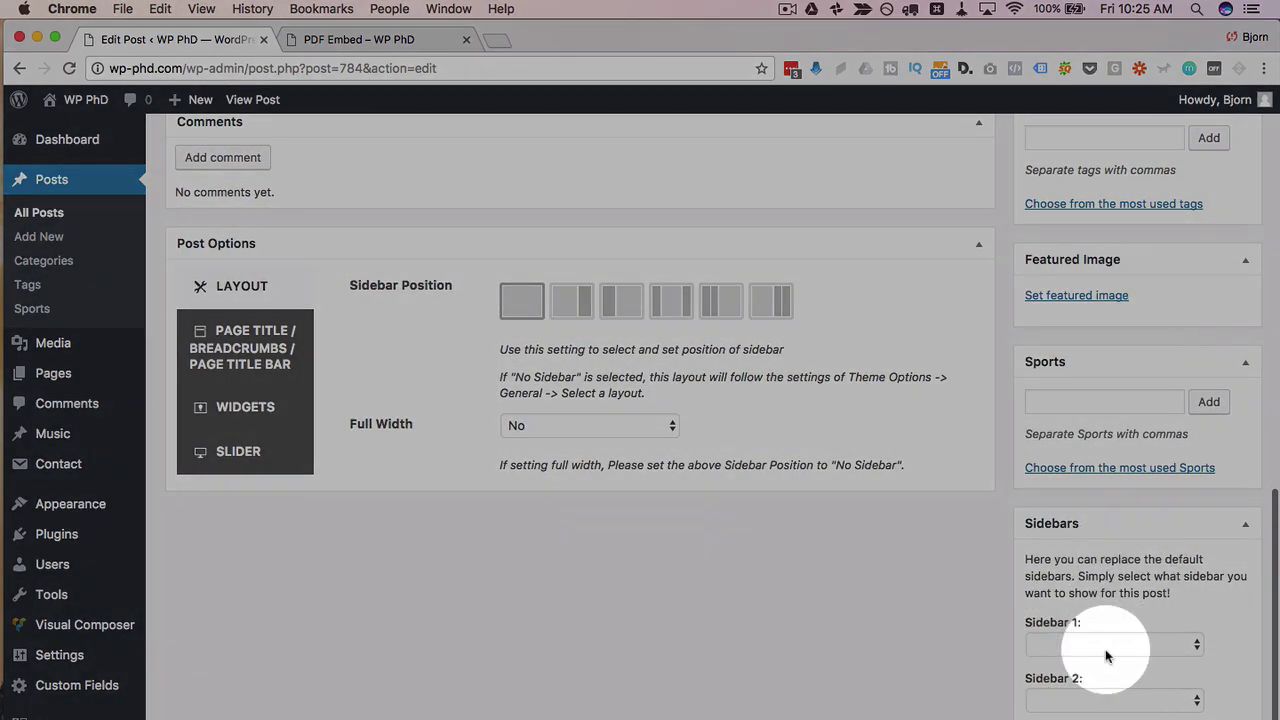
pyautogui.click(1105, 649)
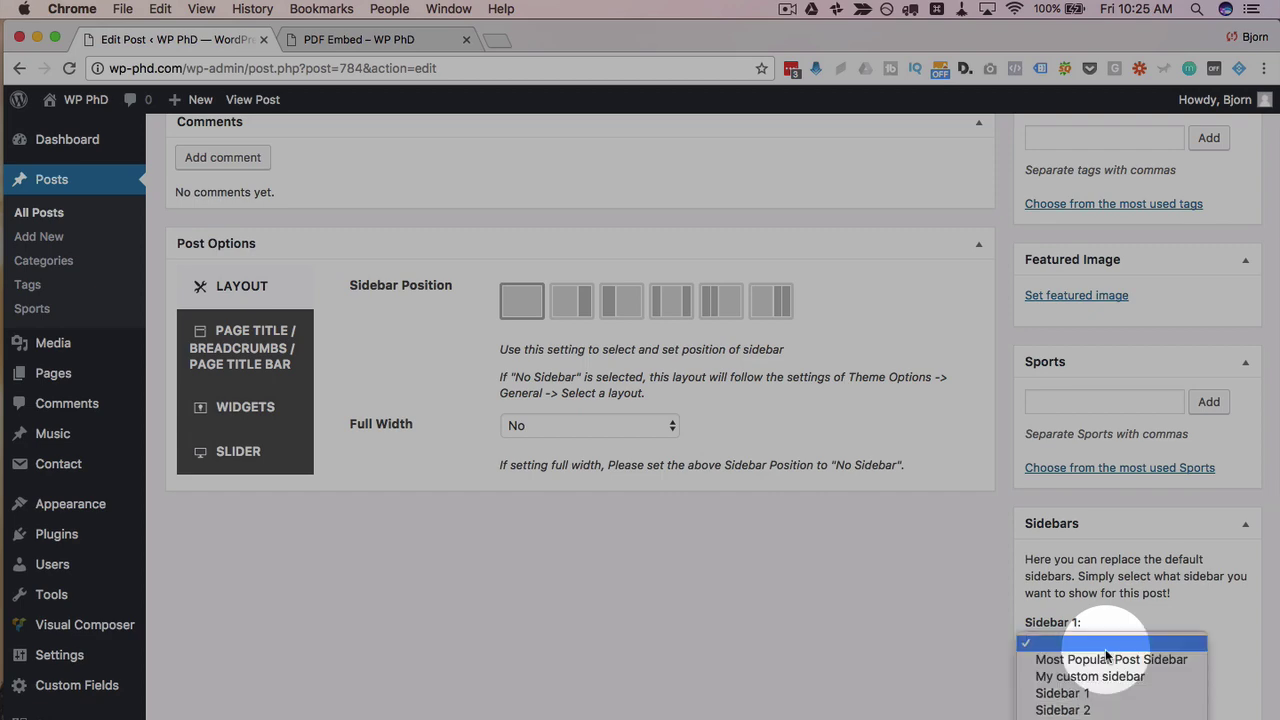
pyautogui.click(1141, 661)
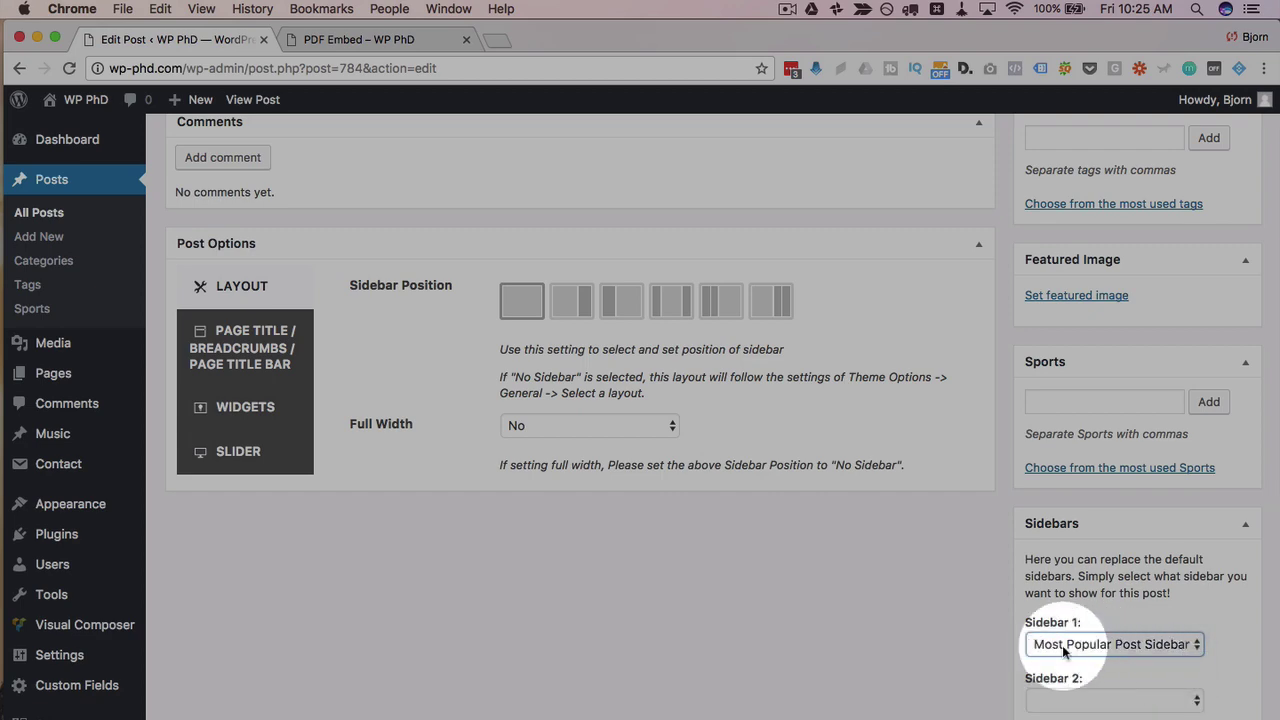
pyautogui.scroll(4, 999, 641)
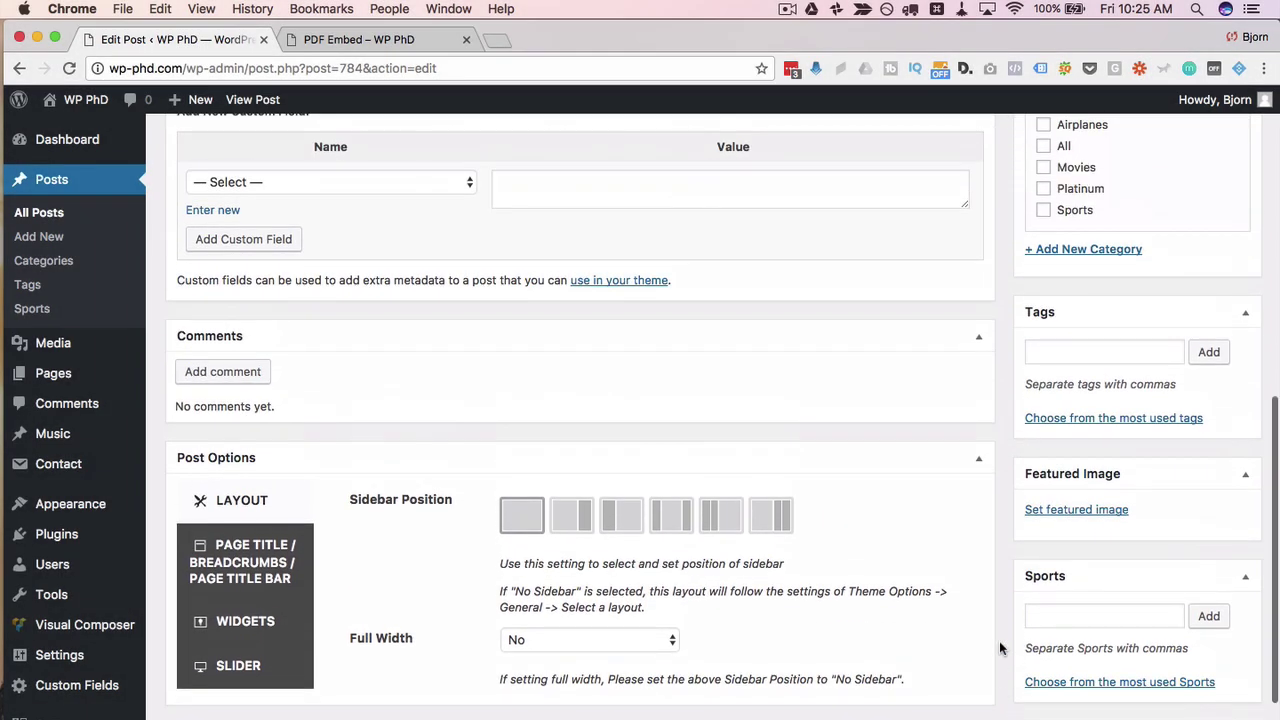
pyautogui.scroll(7, 999, 648)
pyautogui.scroll(5, 999, 641)
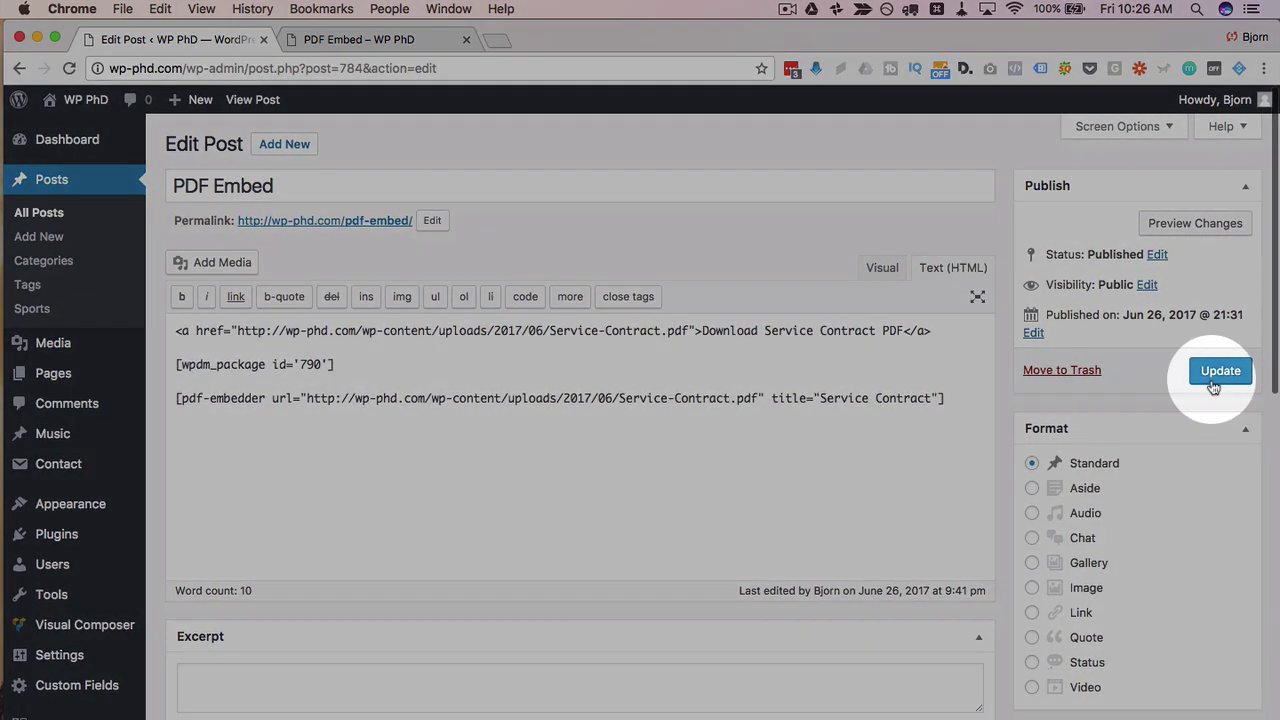
pyautogui.click(1212, 382)
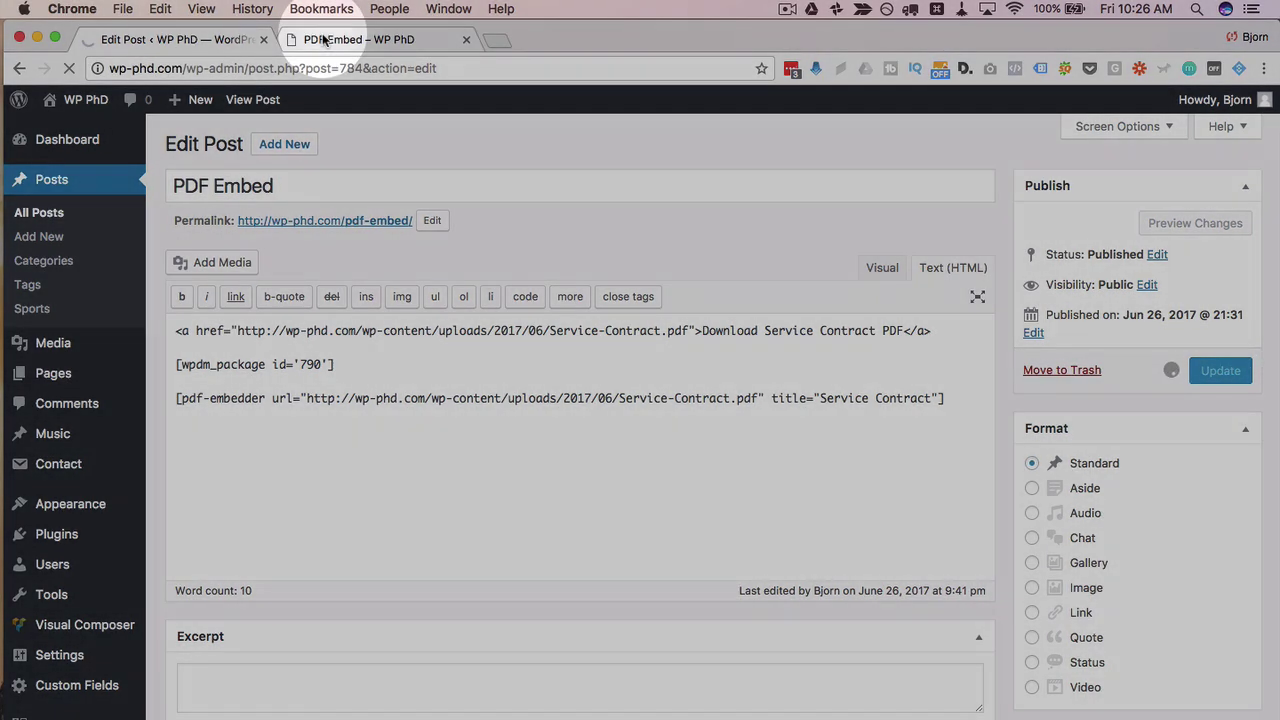
# Step: Reload the live PDF Embed post and select the new Popular heading in its sidebar
pyautogui.click(330, 39)
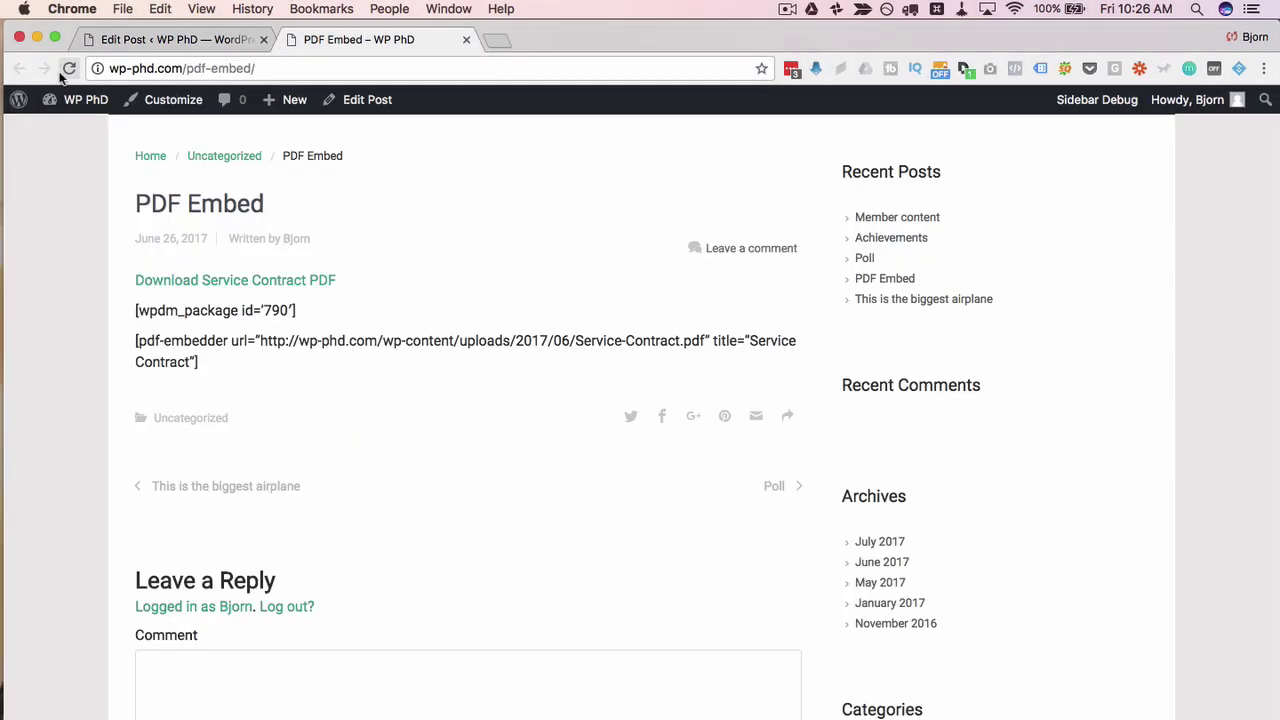
pyautogui.click(44, 68)
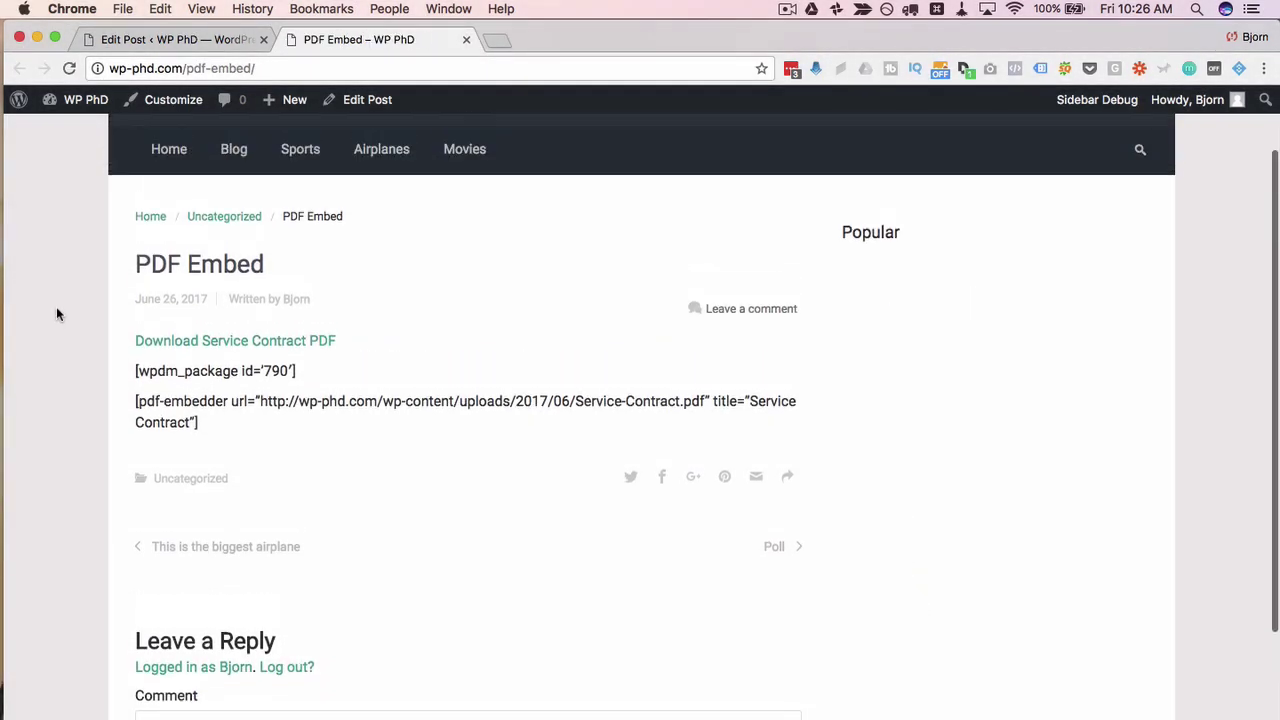
pyautogui.doubleClick(858, 233)
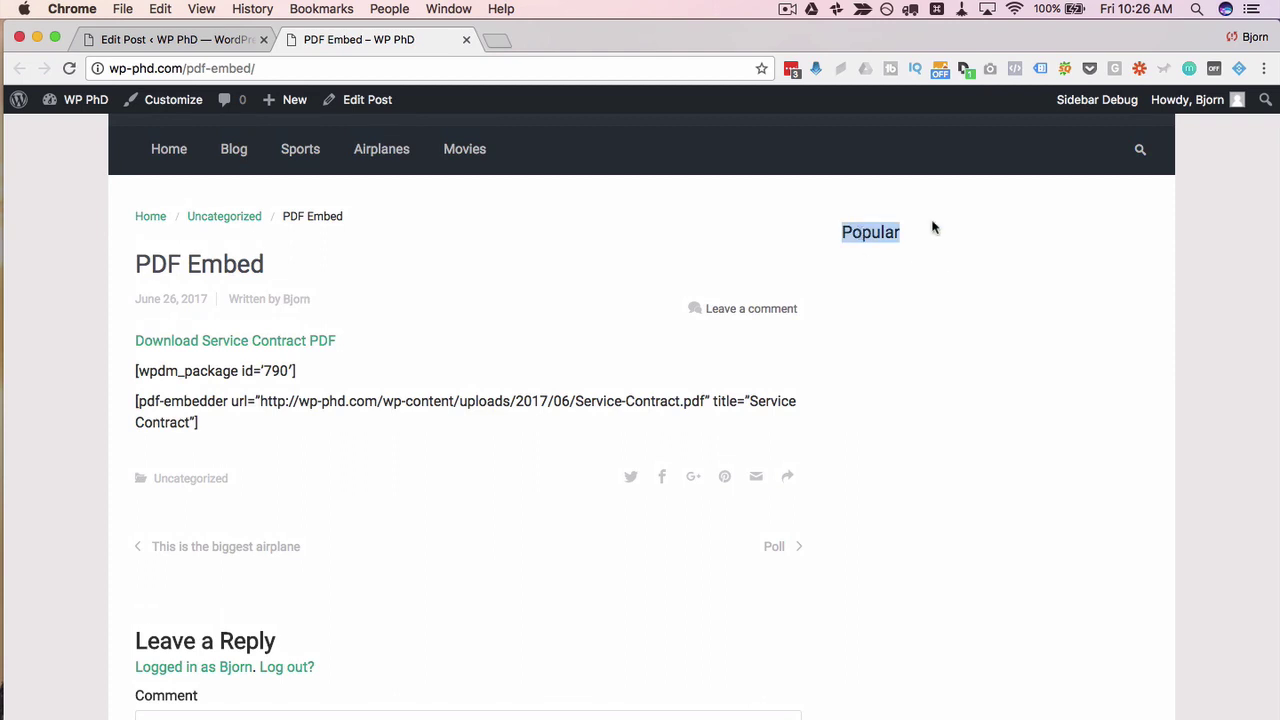